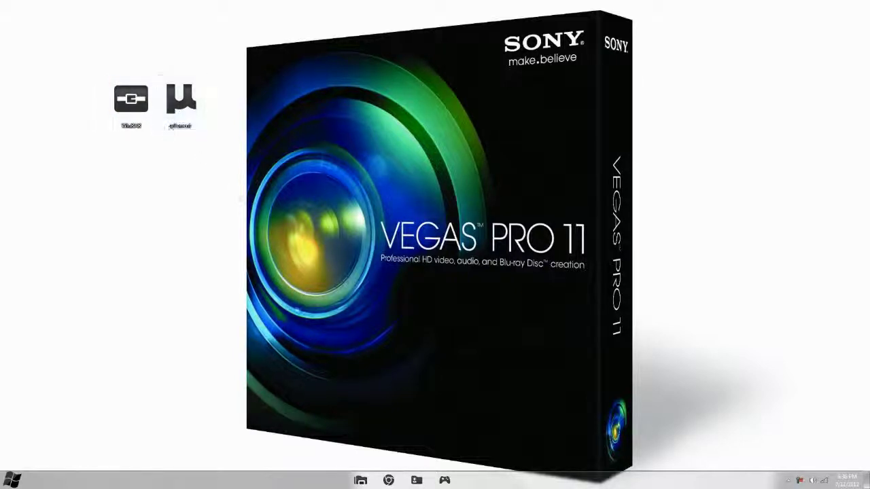
Open the µTorrent website in Chrome
click(388, 479)
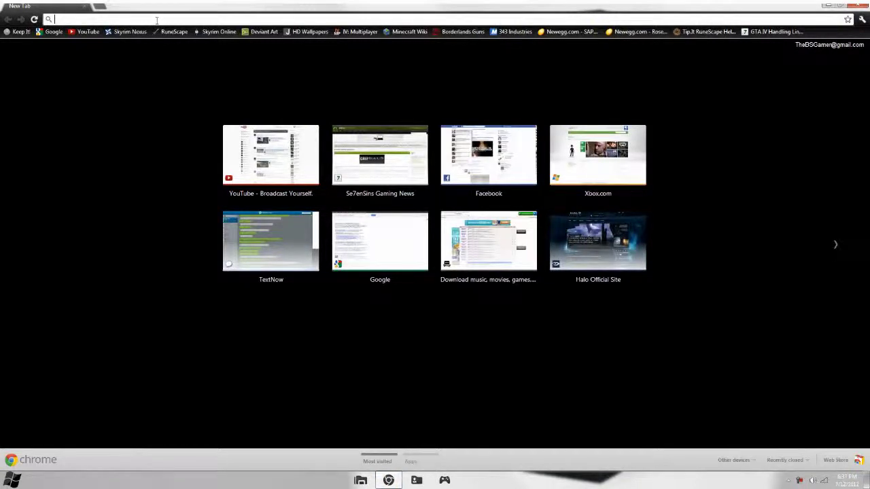
text(utorrent.)
key(Return)
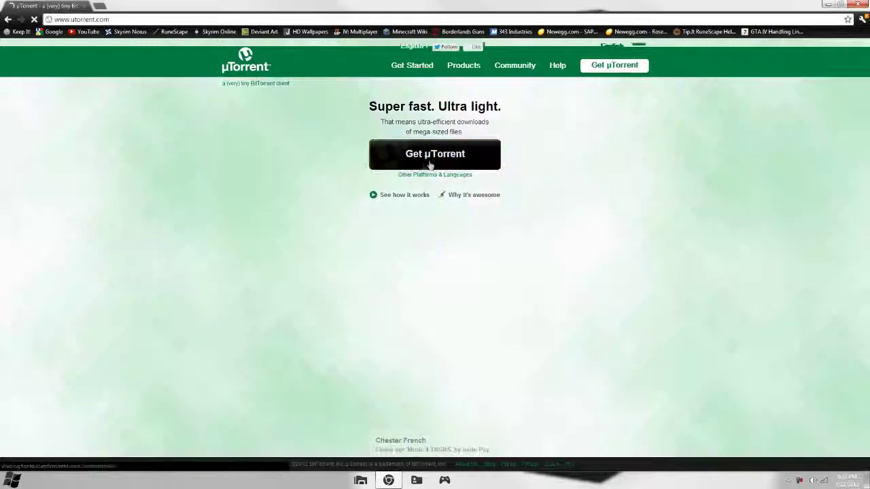
Search Google for "winrar", open the WinRAR download page and look through its list of available versions
click(54, 31)
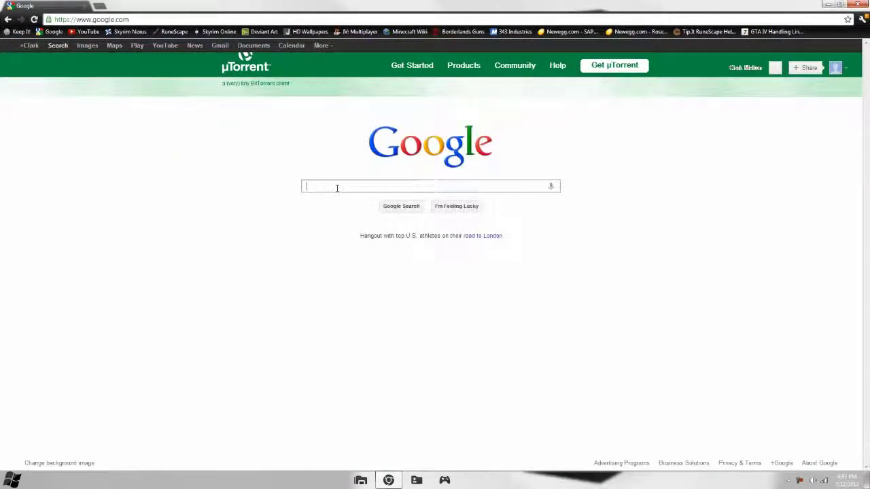
text(winrar)
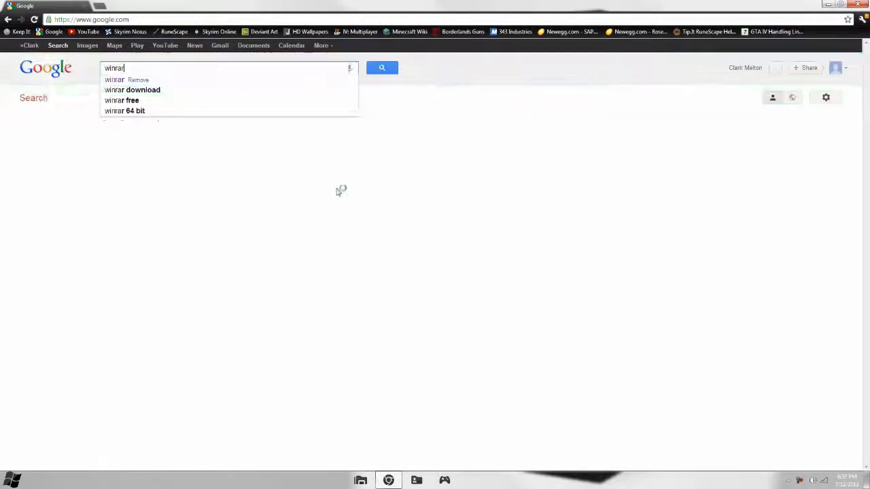
key(Return)
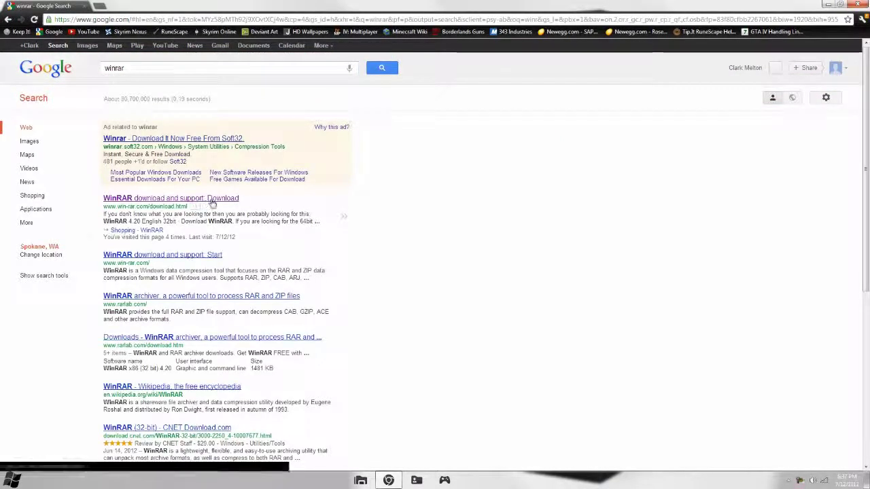
click(212, 200)
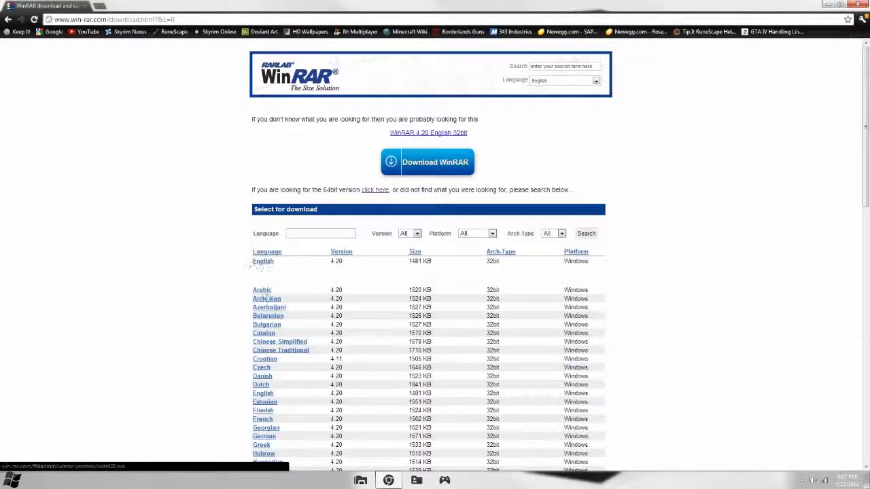
scroll(267, 299, down, 10)
scroll(406, 239, up, 15)
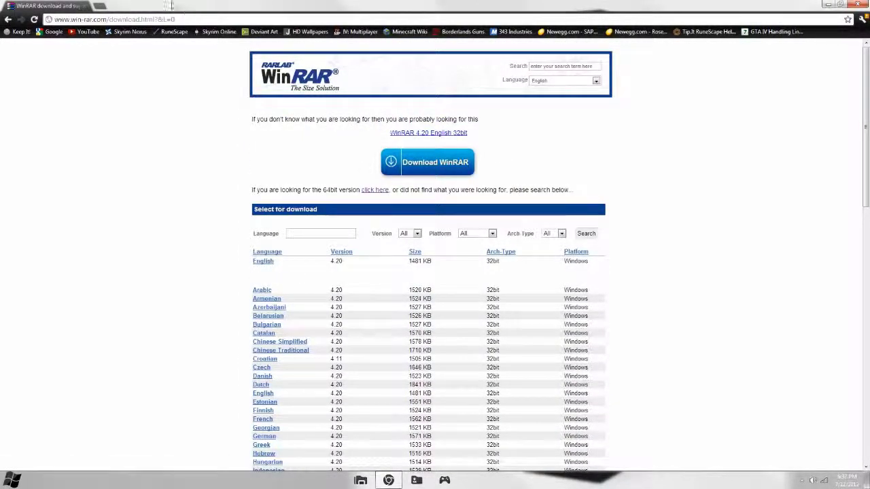
Go to the site thepiratebay.se
click(85, 20)
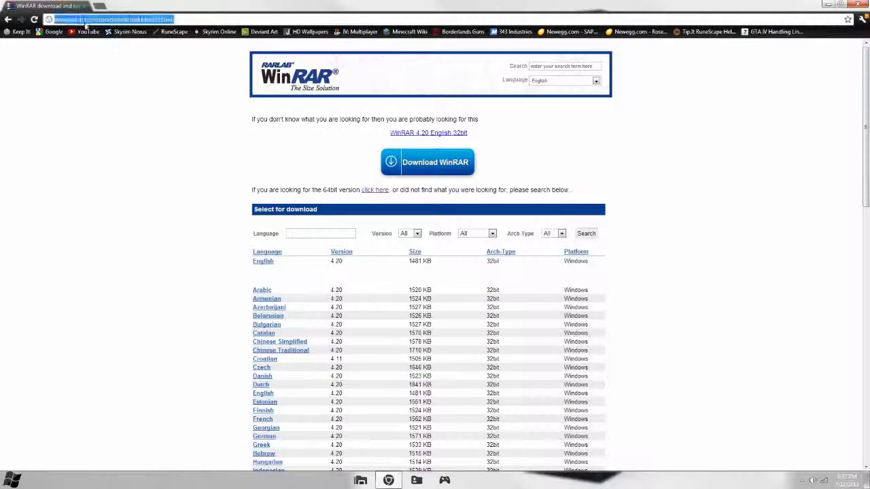
text(thepiratebay)
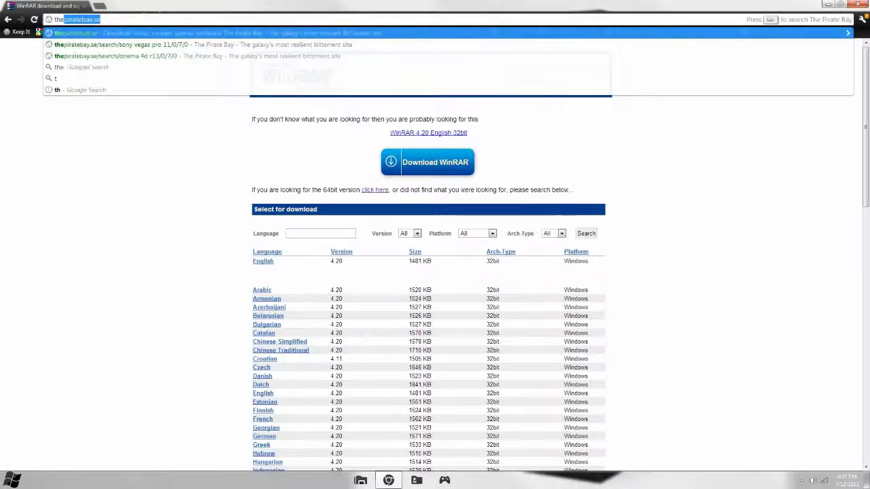
text(.se)
key(Return)
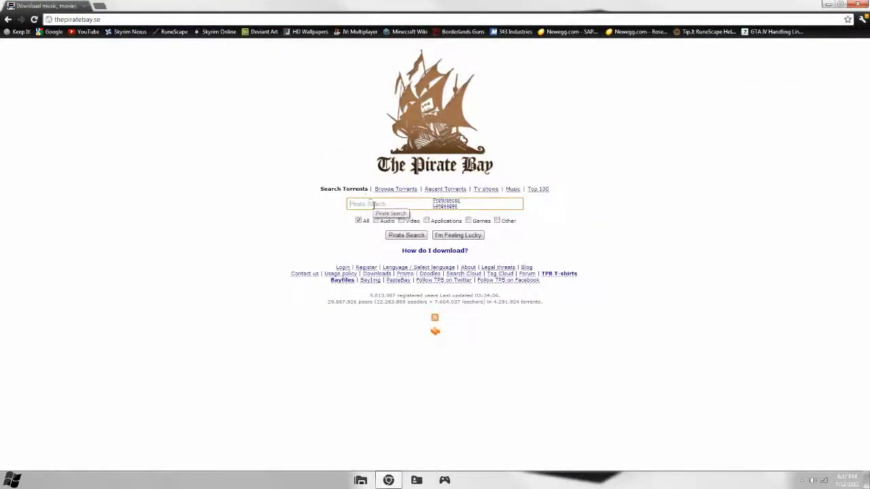
Search the site for "sony vegas pro 11" and sort the results by number of seeders
text(sony vegas pr)
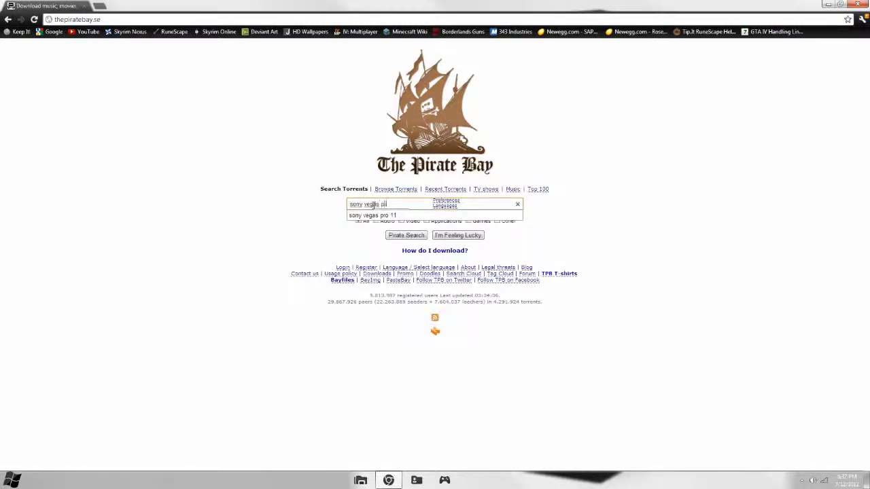
text(o 11)
key(Return)
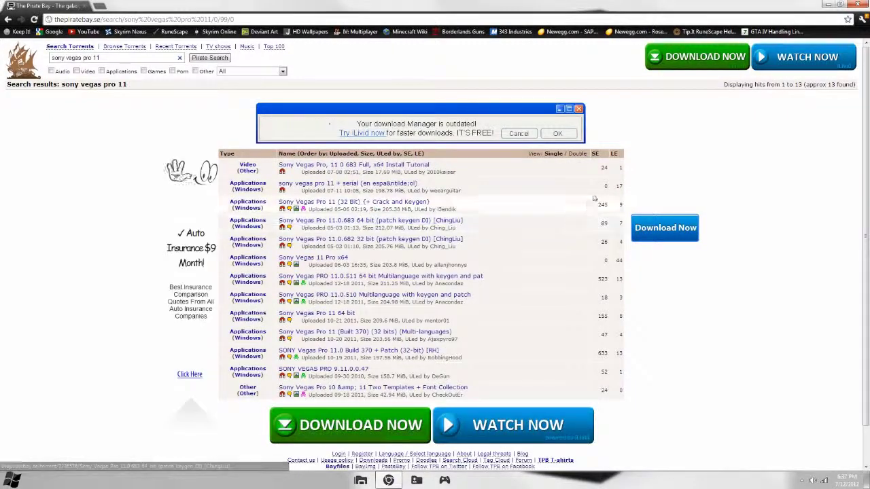
click(596, 154)
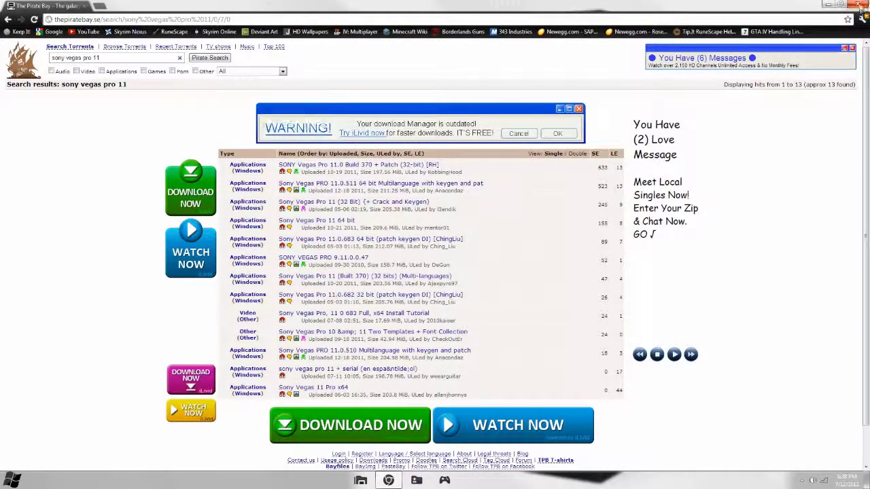
Close the browser, switch to µTorrent and view the details of the 32-bit and 64-bit Sony Vegas Pro 11.0 torrents
click(857, 4)
double_click(190, 109)
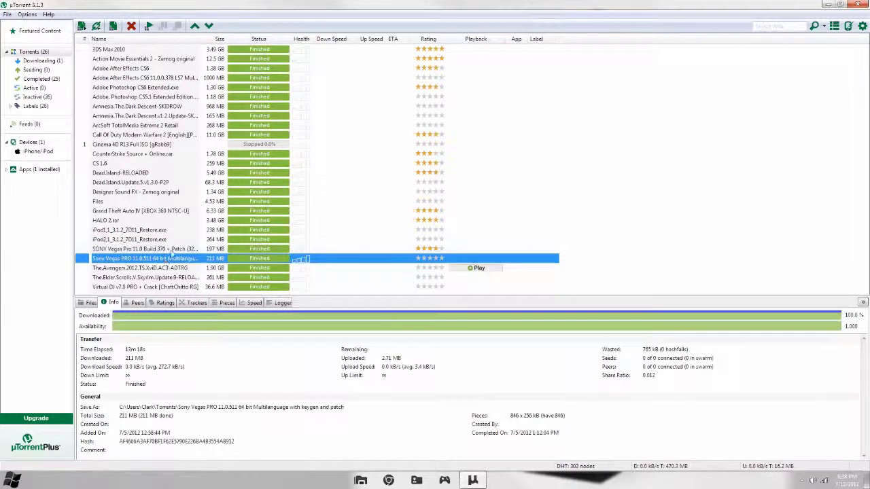
click(184, 259)
click(181, 250)
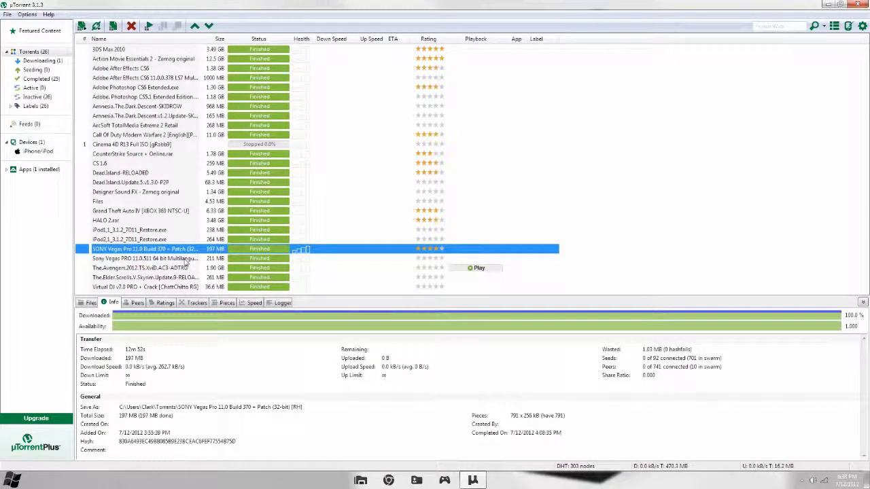
click(159, 260)
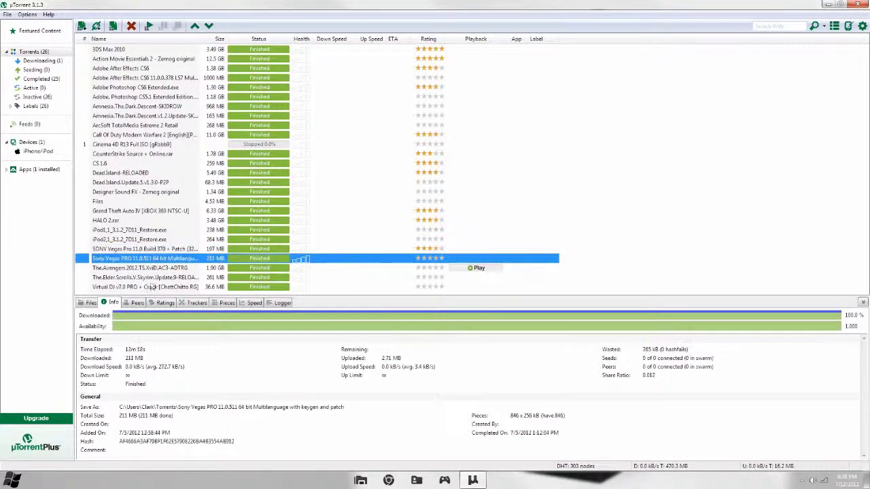
Open the containing folder of the "SONY Vegas Pro 11.0 Build 370 + Patch (32-bit)" torrent
click(145, 250)
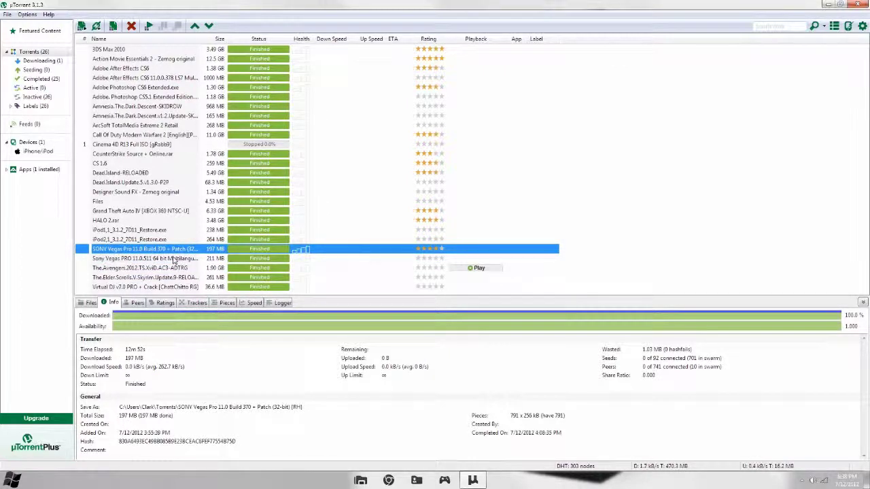
right_click(168, 252)
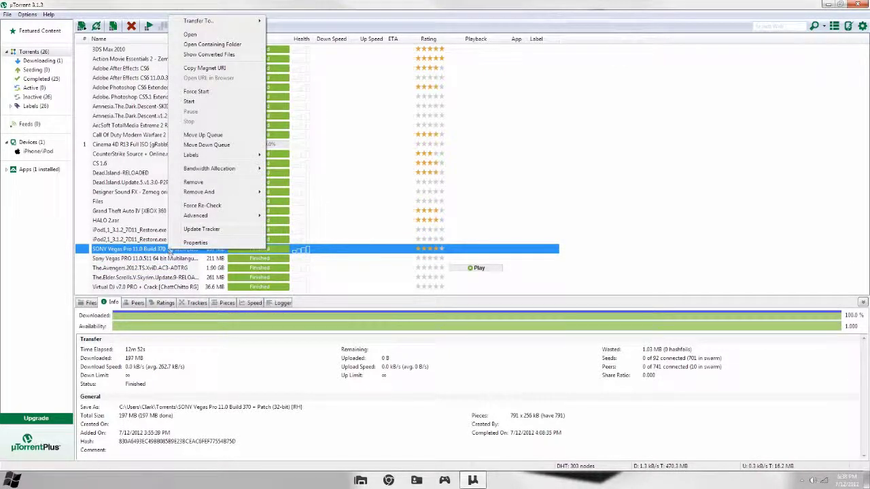
click(213, 45)
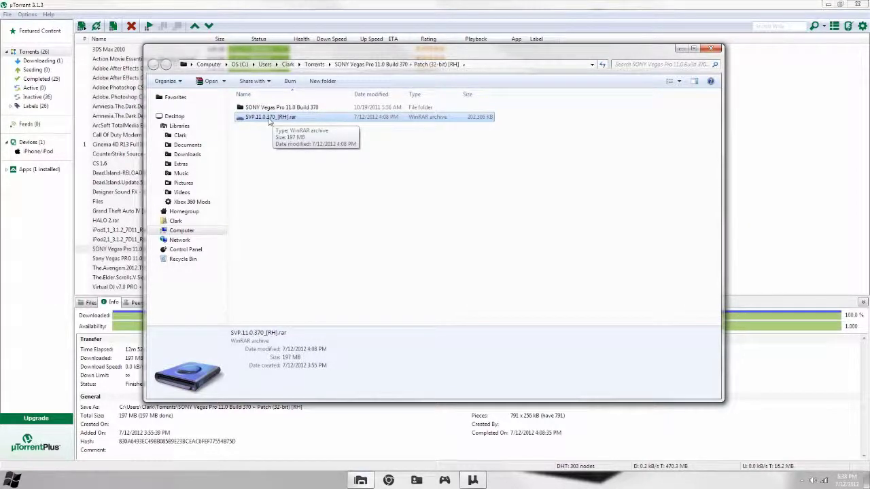
right_click(269, 120)
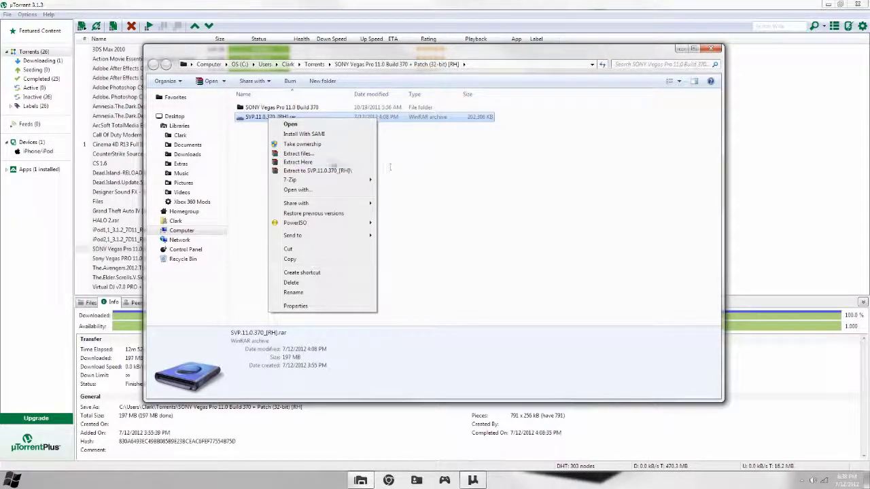
click(331, 163)
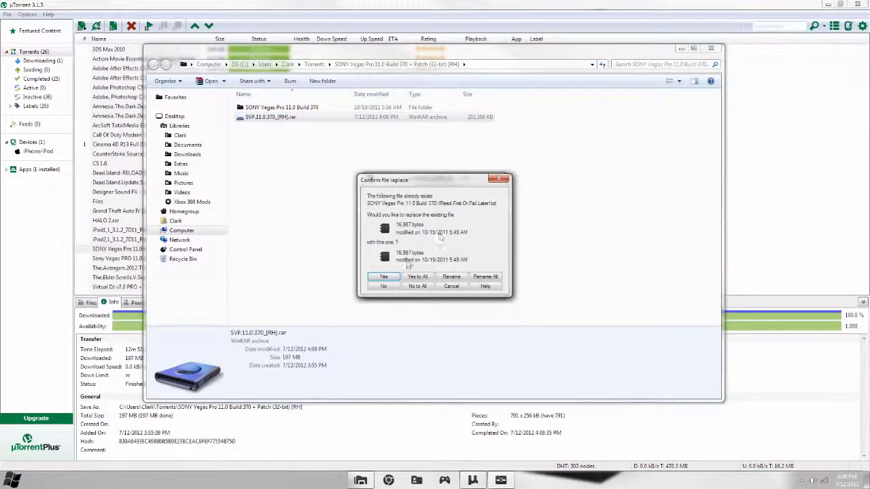
drag(422, 179, 586, 179)
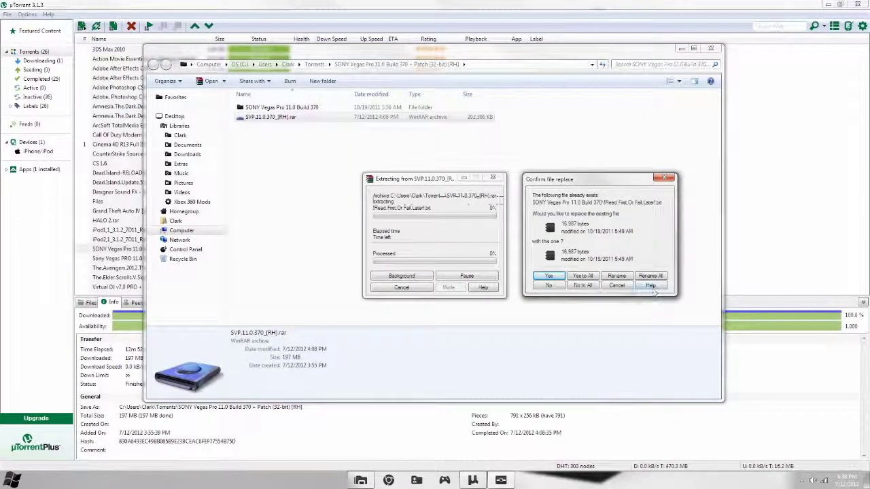
click(616, 285)
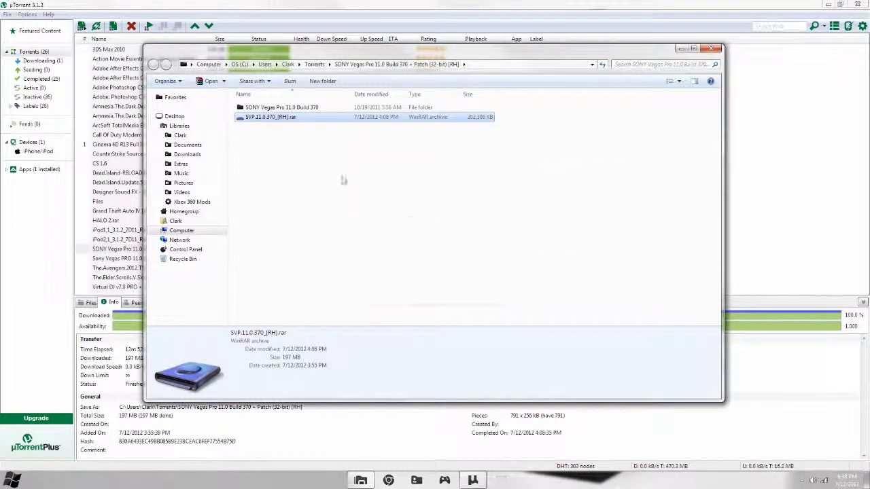
Open the SONY Vegas Pro 11.0 Build 370 folder, minimize µTorrent and check the available actions for vegaspro11.0.370_32bit.exe
double_click(286, 109)
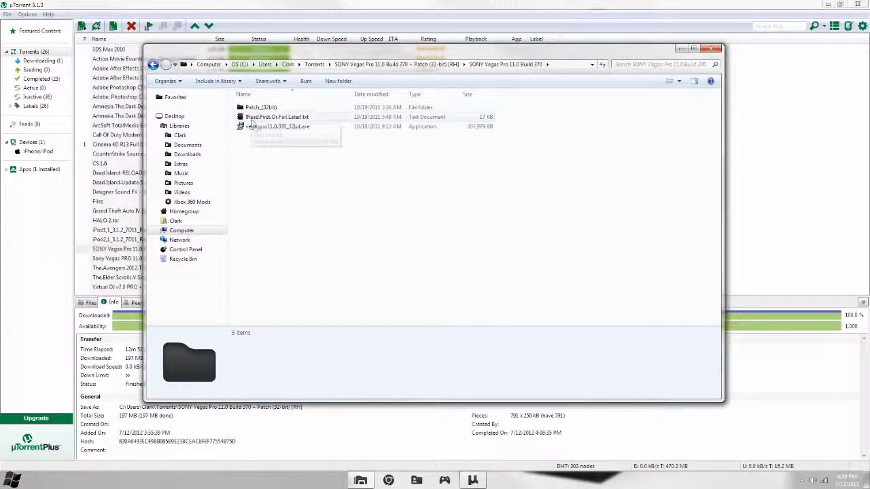
click(267, 129)
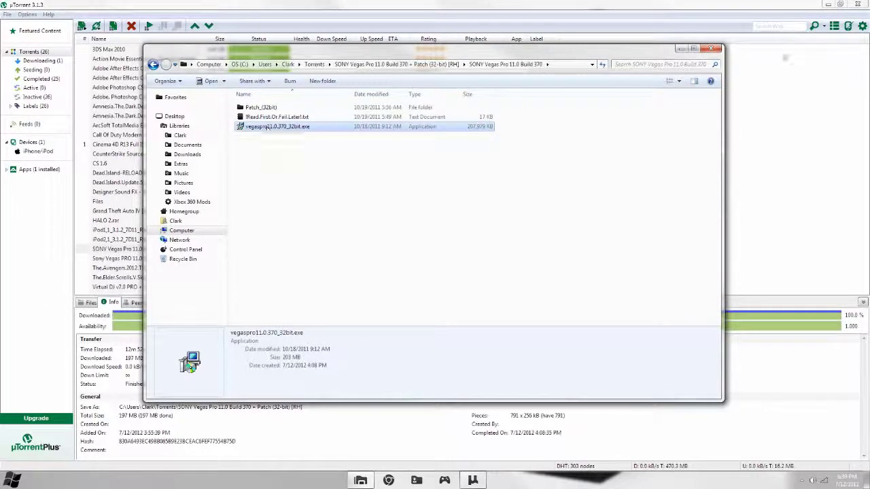
click(827, 4)
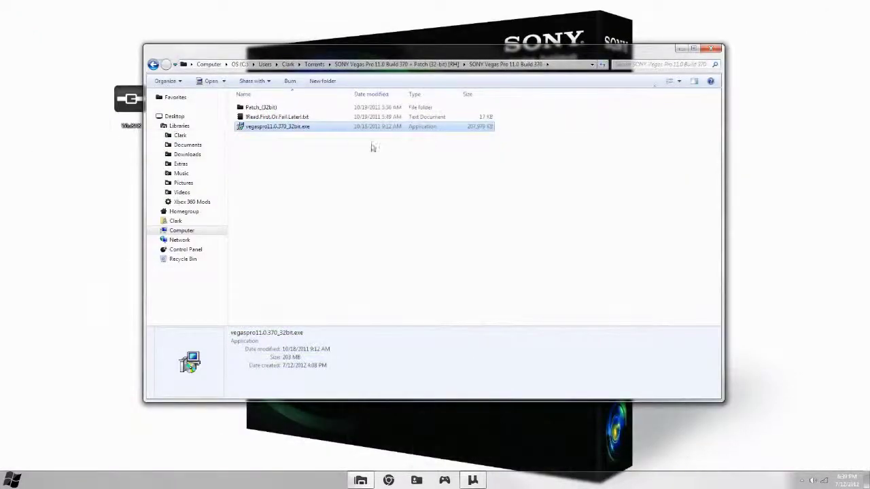
right_click(301, 125)
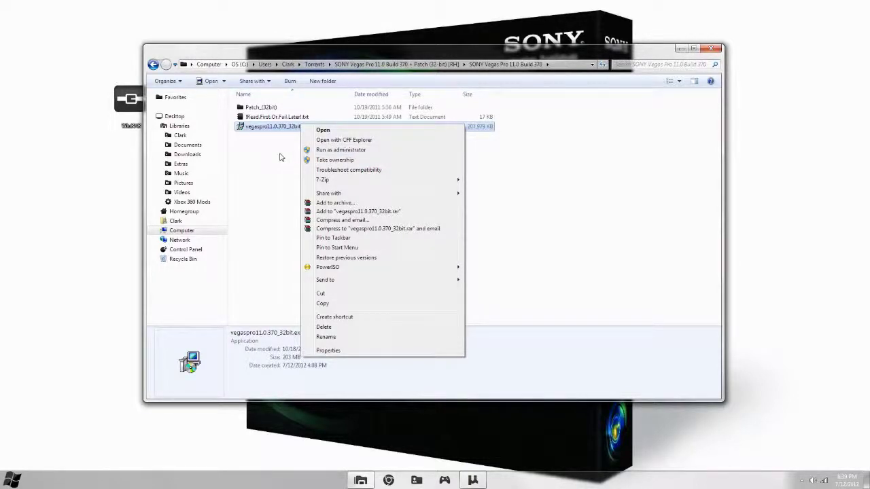
click(266, 137)
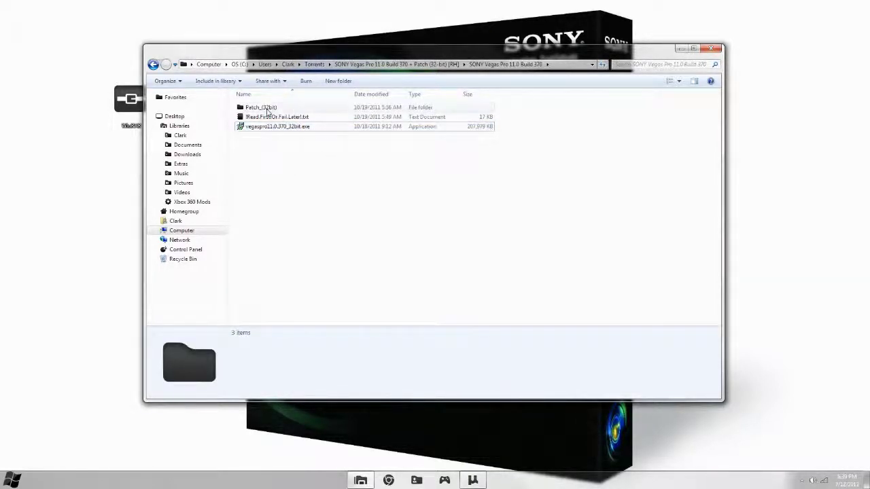
Run Patch_SVP.11_(32bit).exe from the Patch_(32bit) folder as administrator, view its window and exit it without patching
double_click(268, 110)
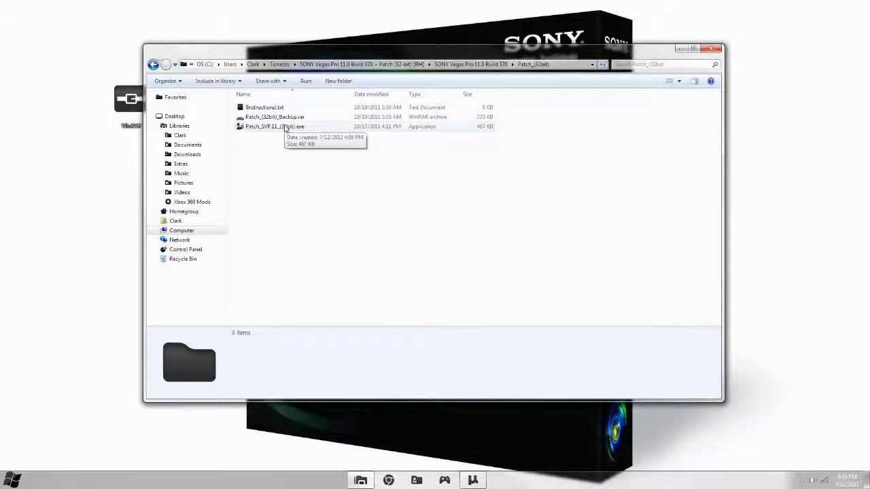
right_click(286, 128)
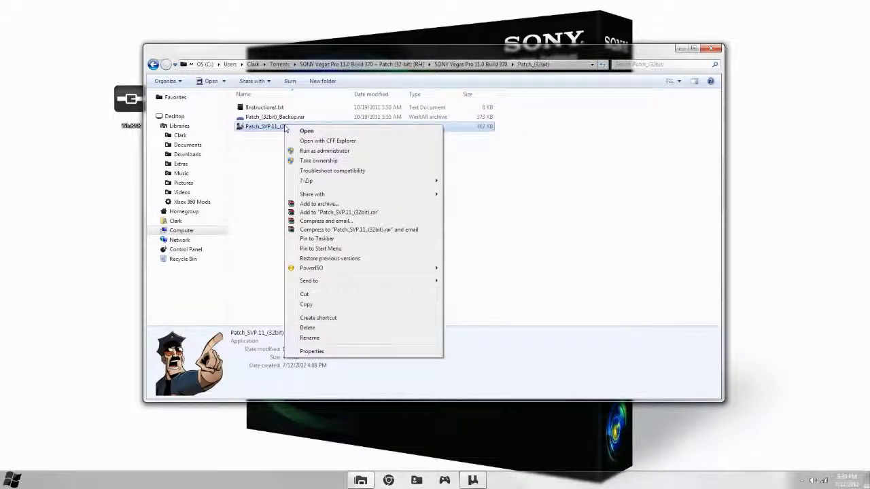
click(324, 151)
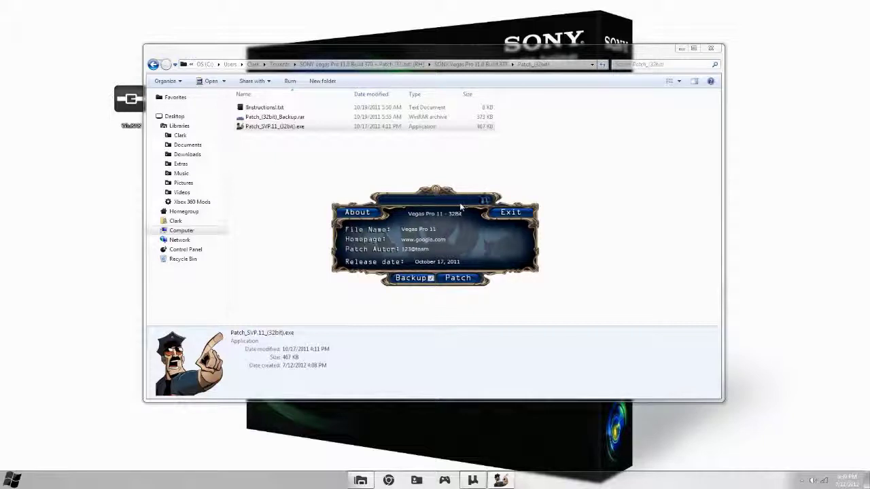
drag(459, 202, 445, 184)
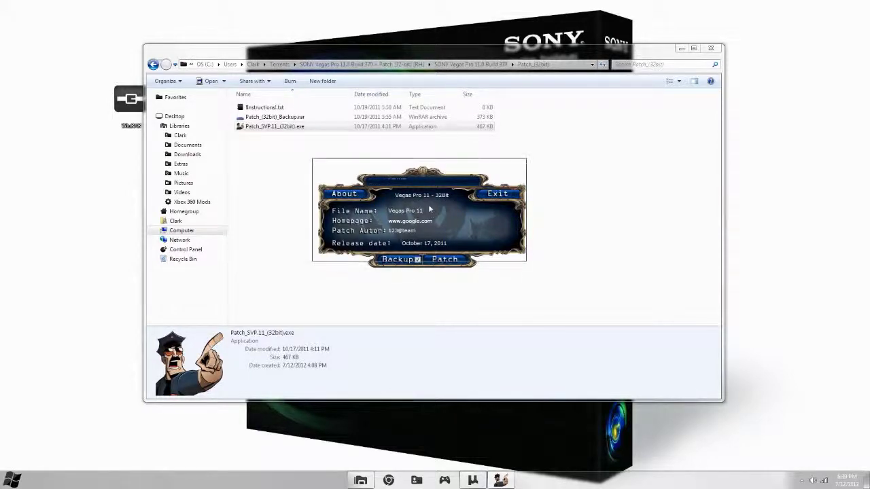
drag(430, 210, 428, 204)
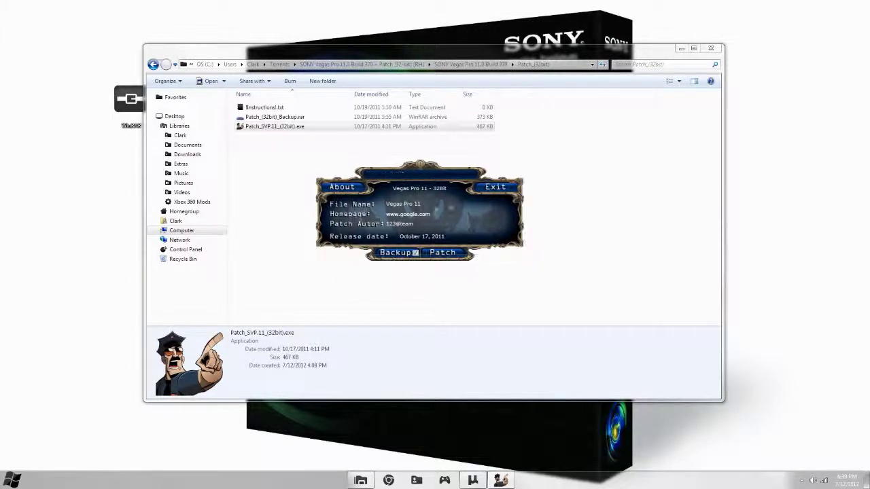
click(485, 192)
click(299, 214)
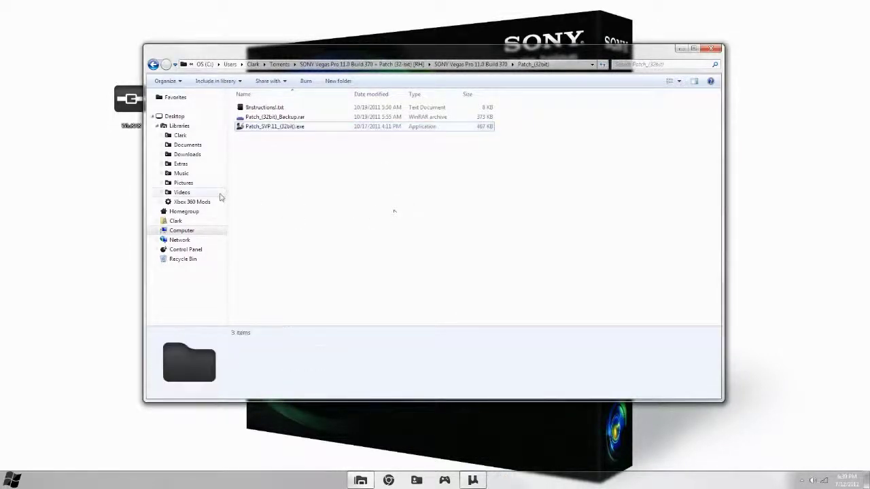
Check the Vegas Pro 11.0 installation folder under Program Files\Sony on drive C, and close that window
click(12, 479)
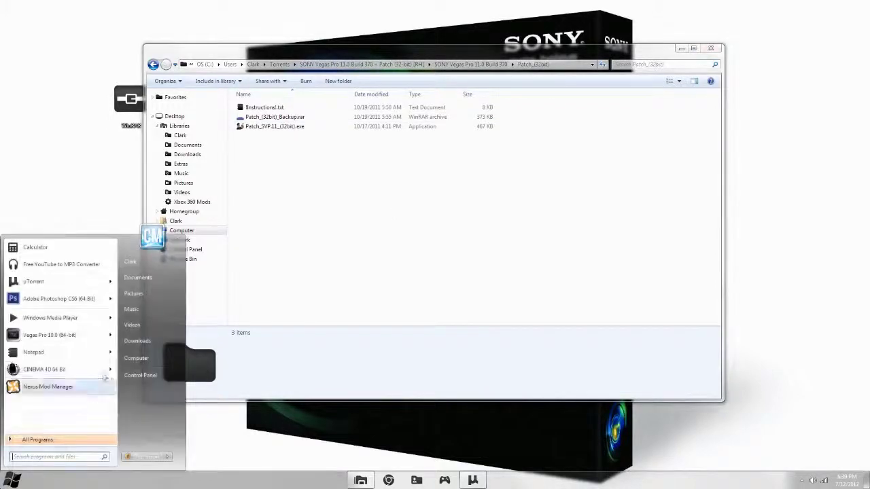
click(129, 354)
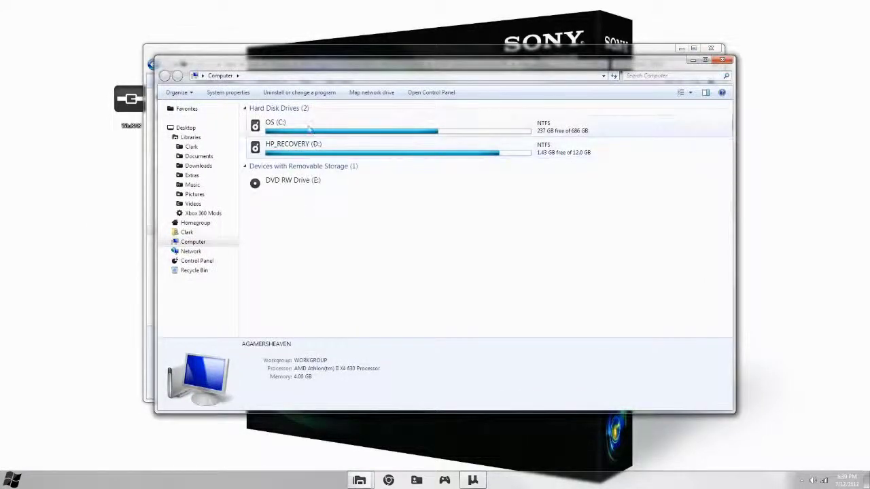
double_click(309, 130)
double_click(286, 292)
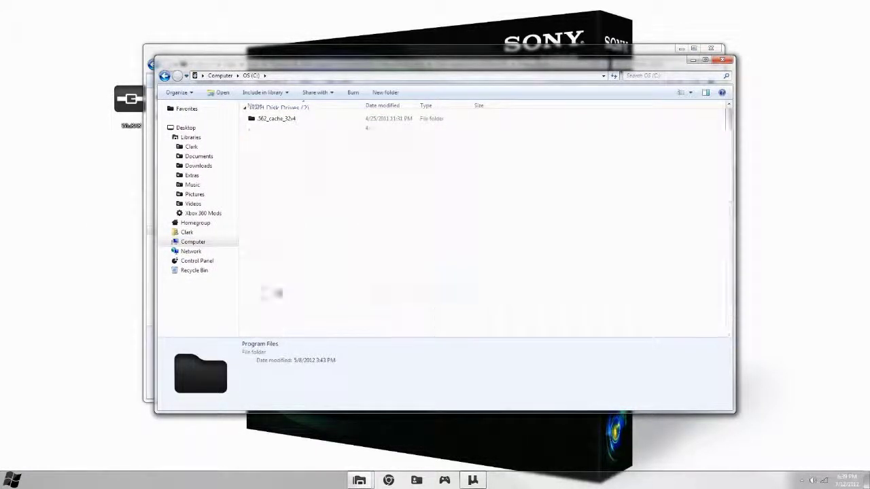
click(280, 271)
scroll(284, 272, down, 10)
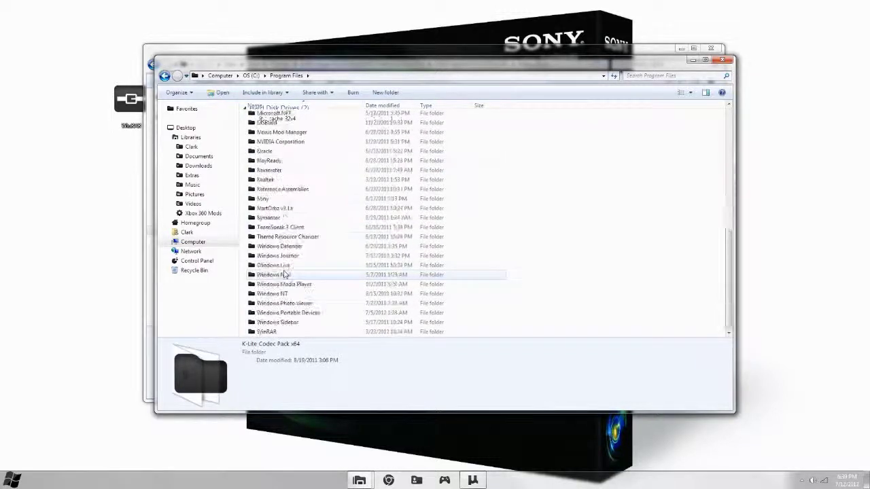
double_click(264, 200)
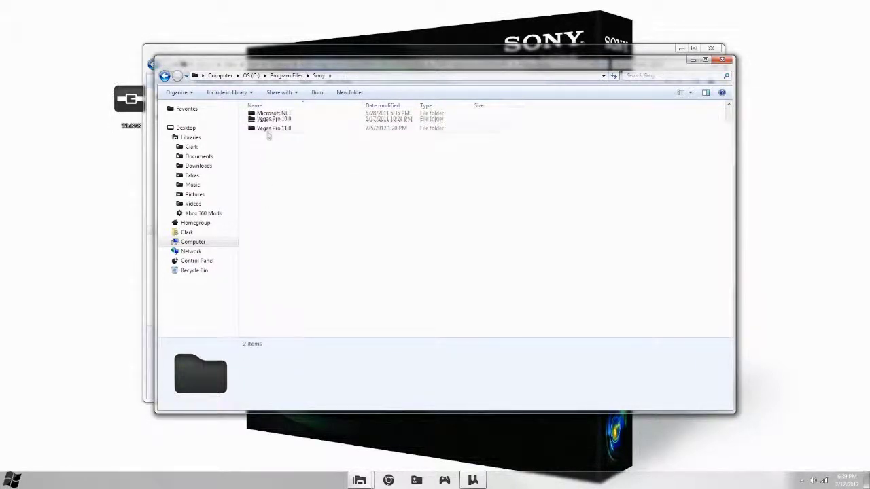
click(267, 129)
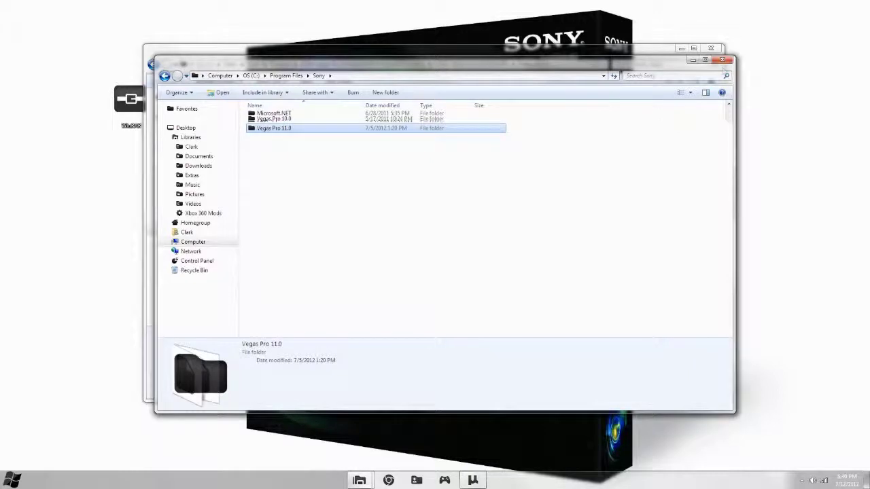
click(719, 62)
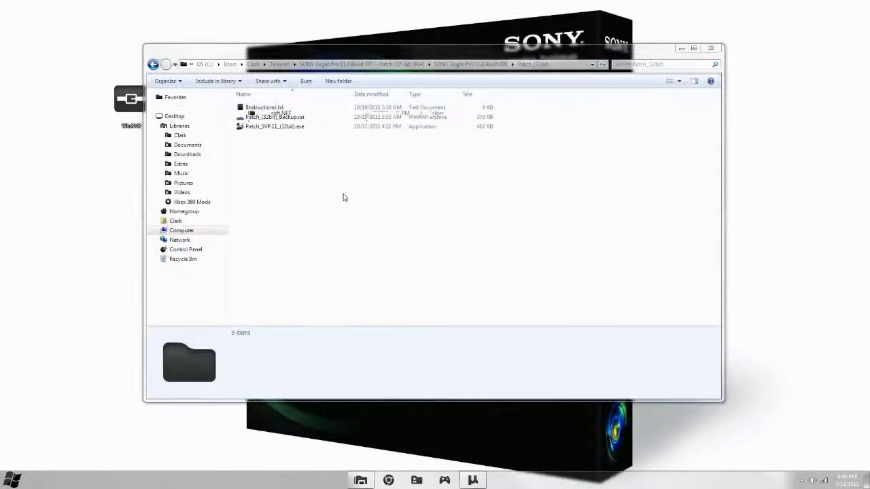
Go back to the Torrents folder and open the Sony Vegas PRO 11.0.511 64 bit folder
click(153, 64)
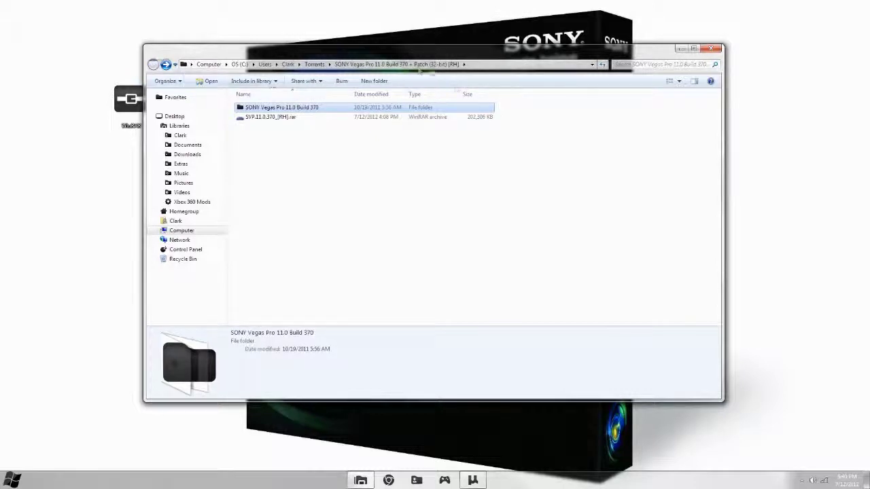
click(313, 64)
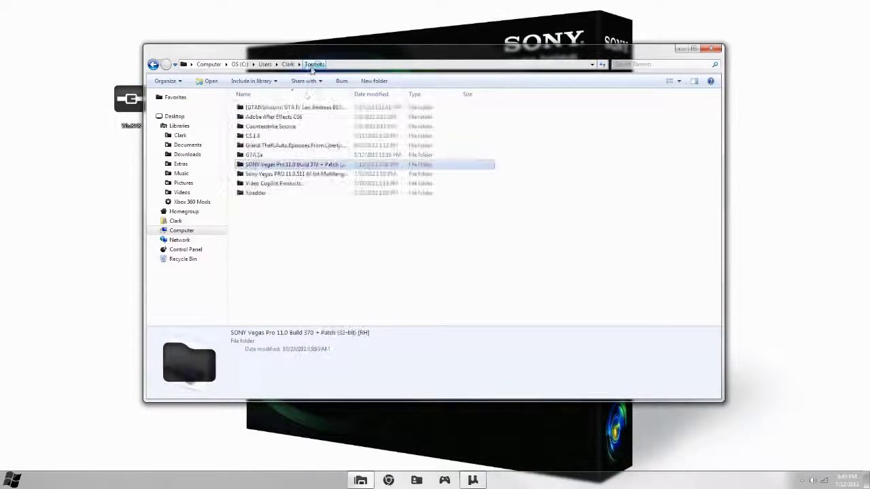
click(299, 176)
double_click(299, 175)
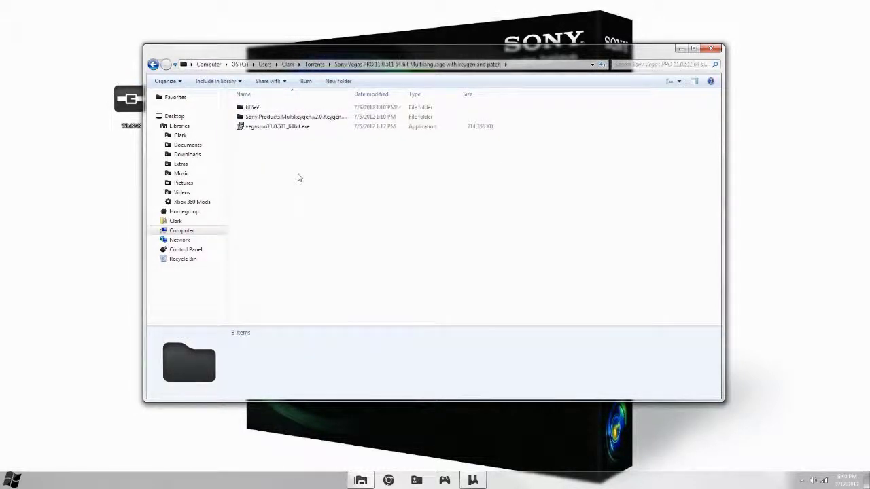
Run vegaspro11.0.511_64bit.exe as administrator and continue the installation wizard in English
click(277, 129)
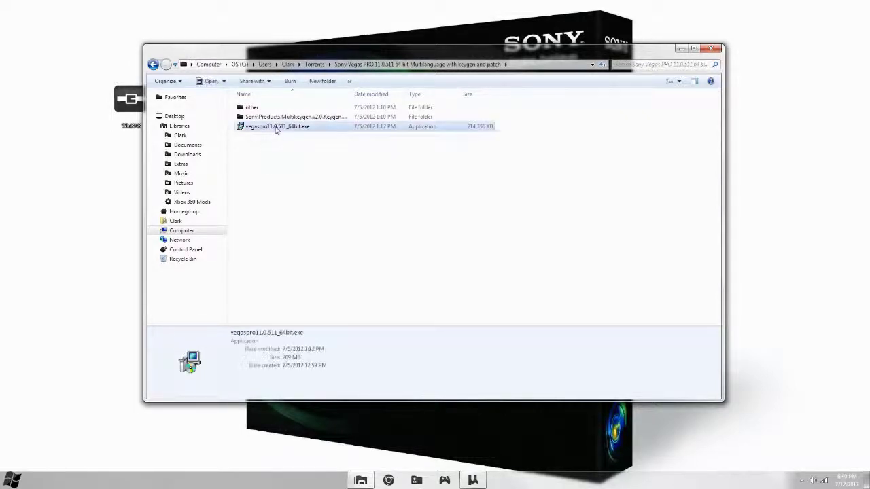
right_click(276, 129)
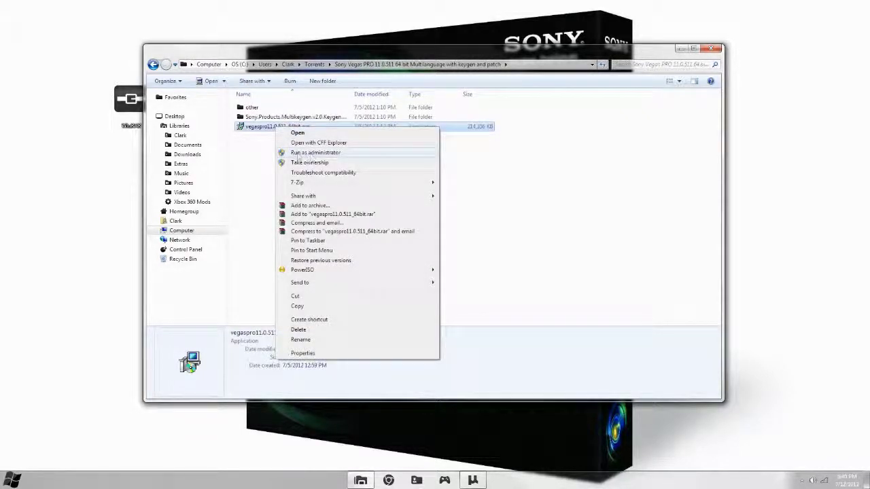
click(341, 156)
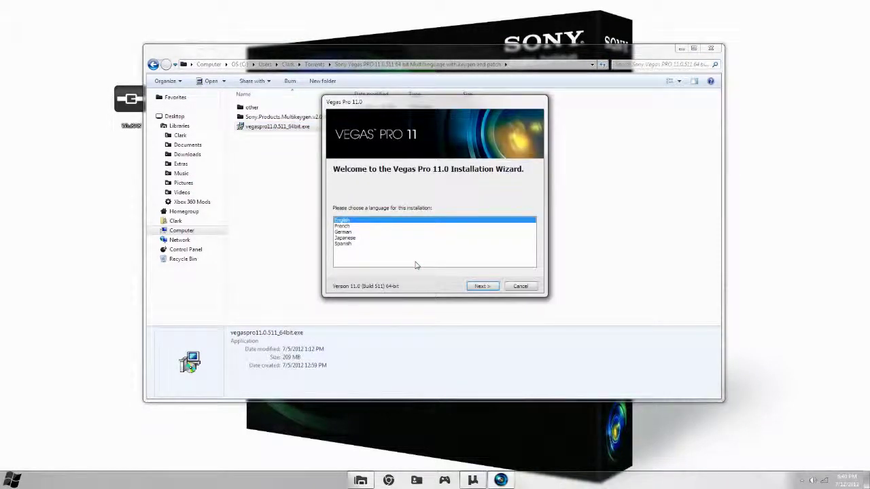
click(495, 287)
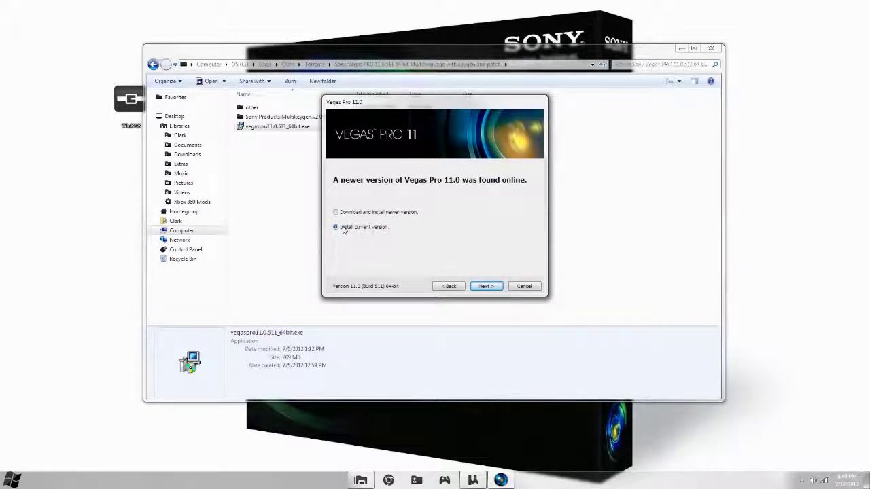
Install the current version of Vegas Pro 11.0, accepting the license agreement and creating a desktop shortcut
click(485, 285)
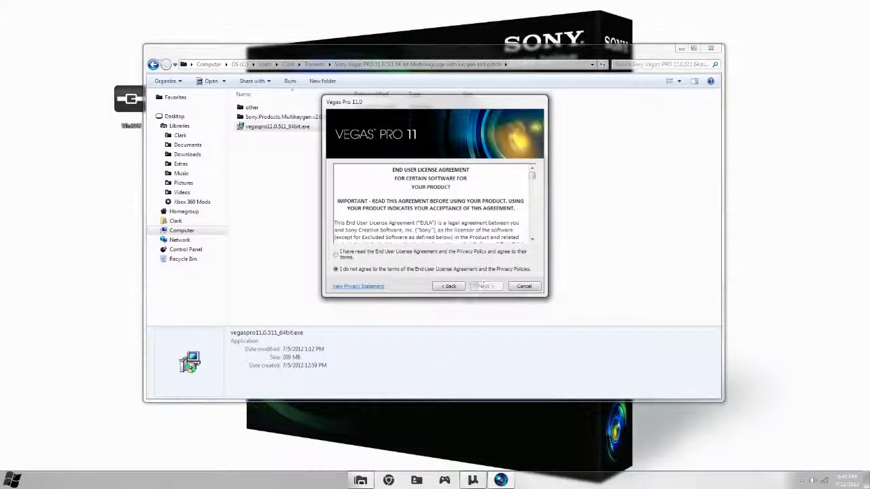
click(418, 254)
click(484, 286)
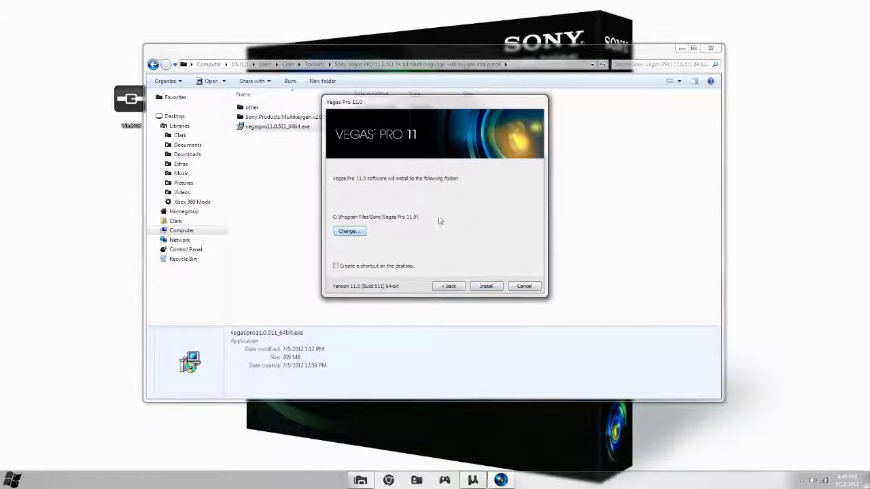
click(348, 267)
click(487, 286)
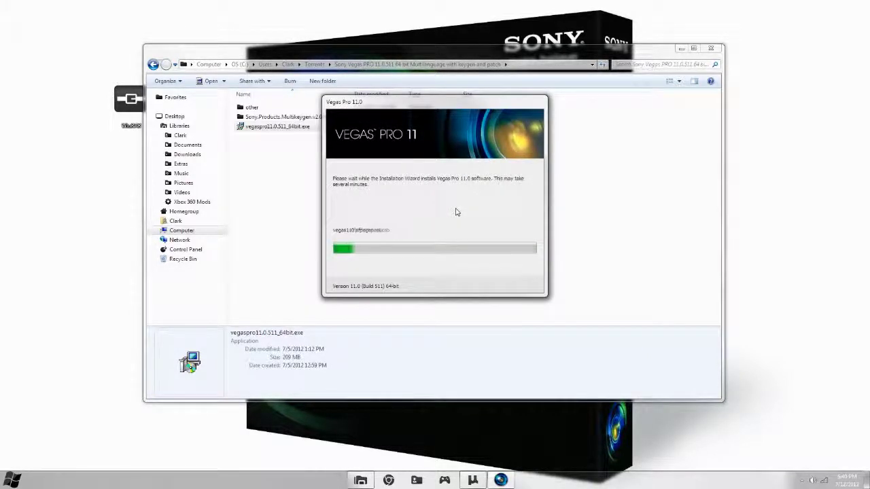
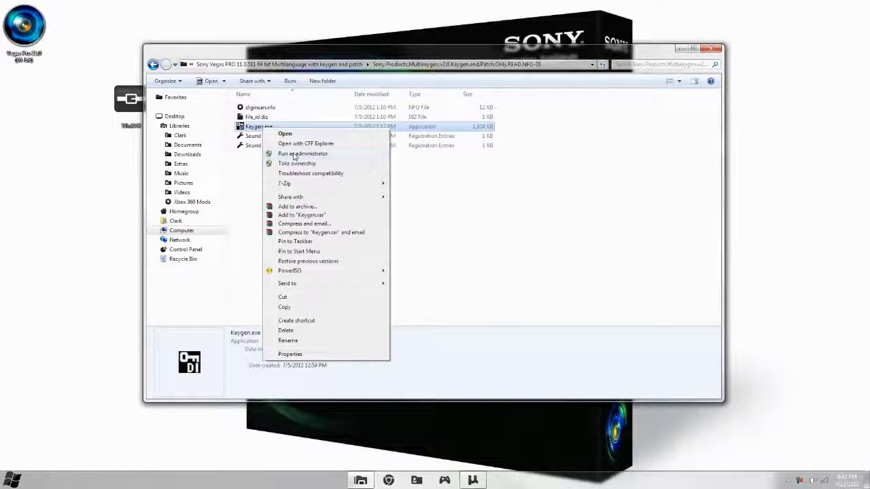
Run Keygen.exe as administrator and set its product name to the Vegas Pro 11.0 (64 bit) Series
click(293, 154)
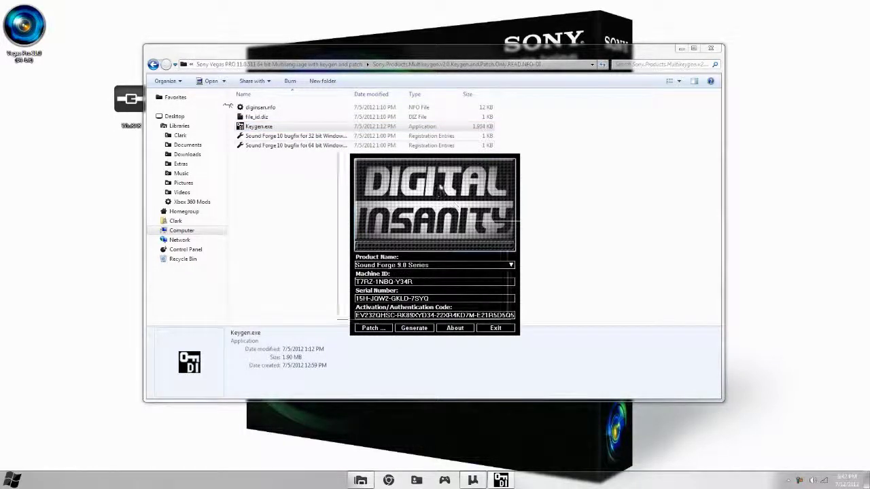
drag(441, 190, 415, 160)
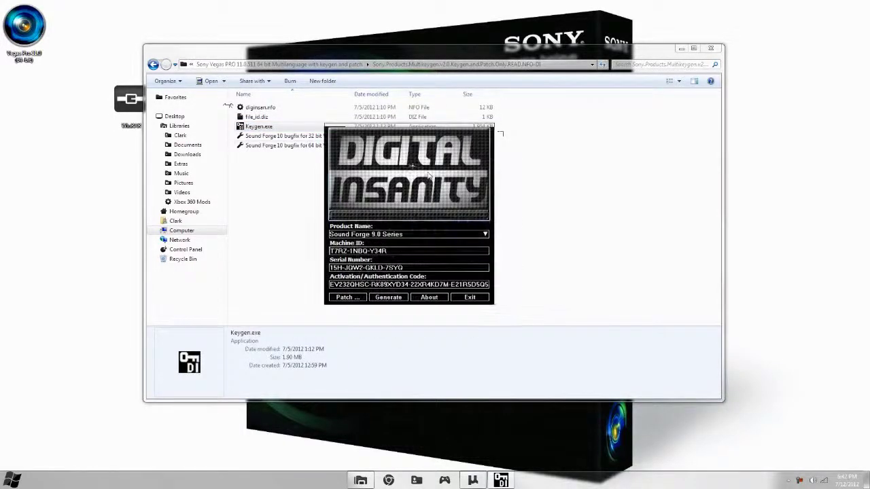
click(409, 234)
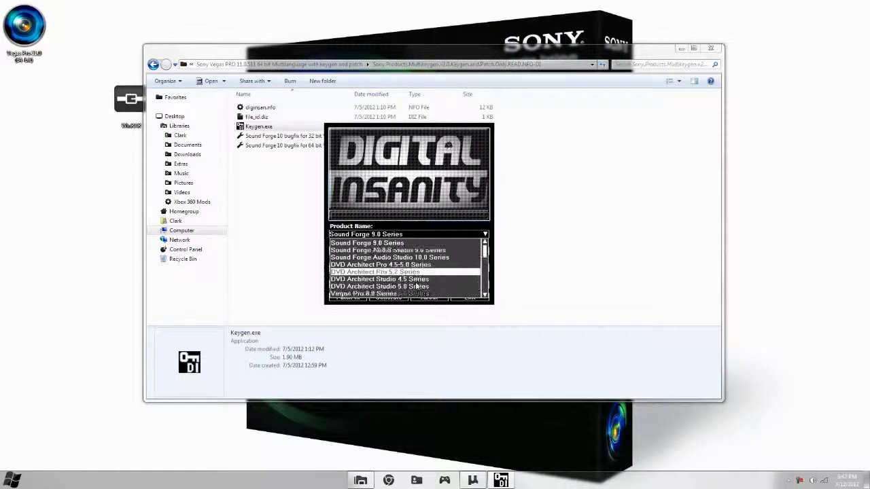
scroll(418, 287, down, 3)
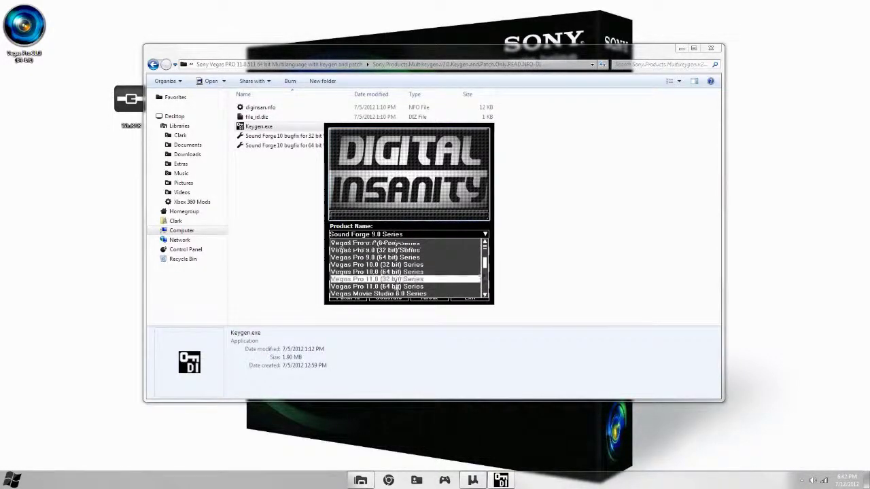
click(396, 286)
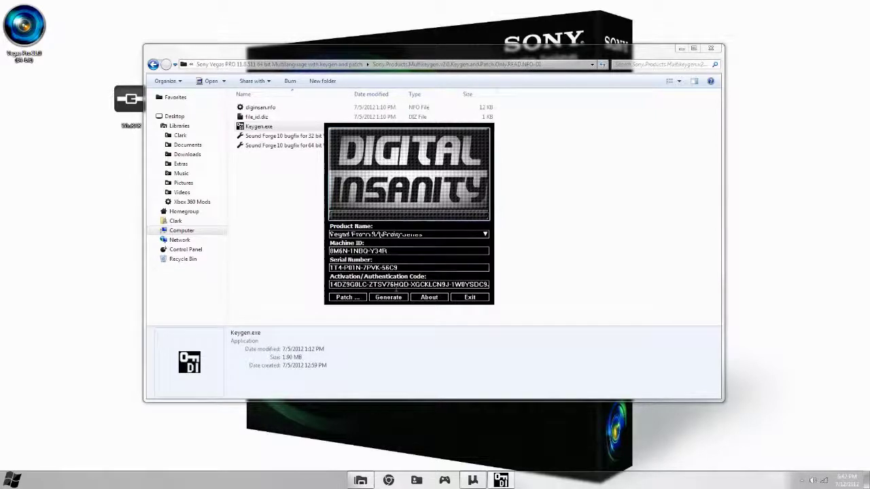
Open the patch's installation directory selection and collapse the Torrents and Users folders in the tree
click(356, 299)
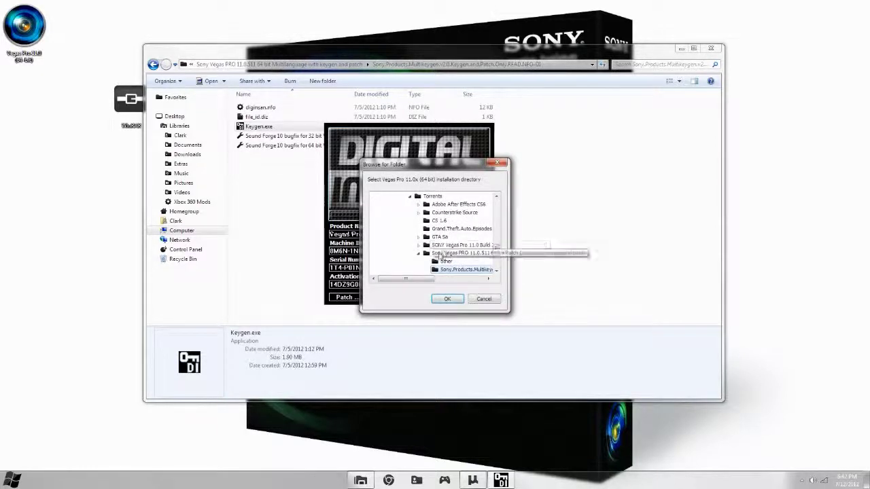
click(409, 196)
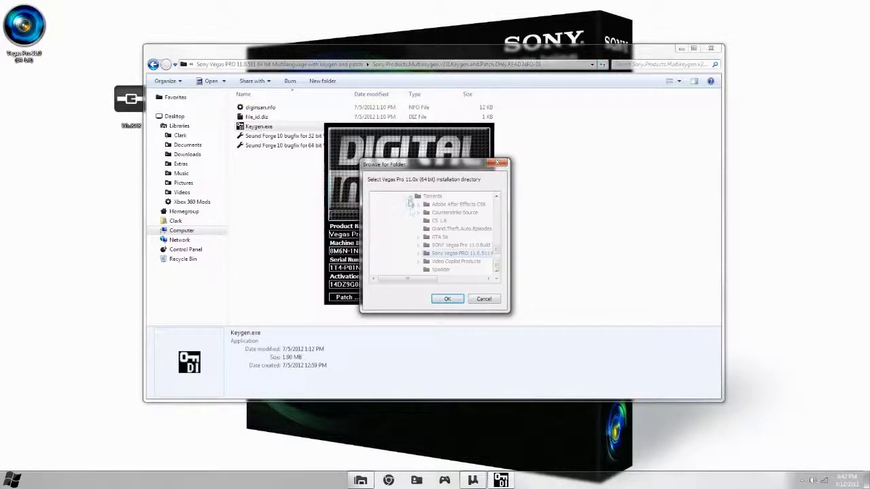
scroll(413, 225, up, 2)
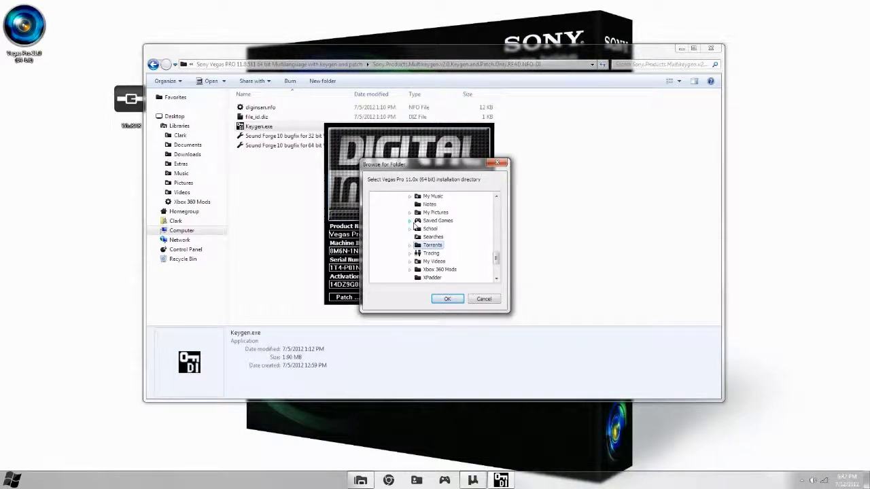
scroll(415, 226, up, 6)
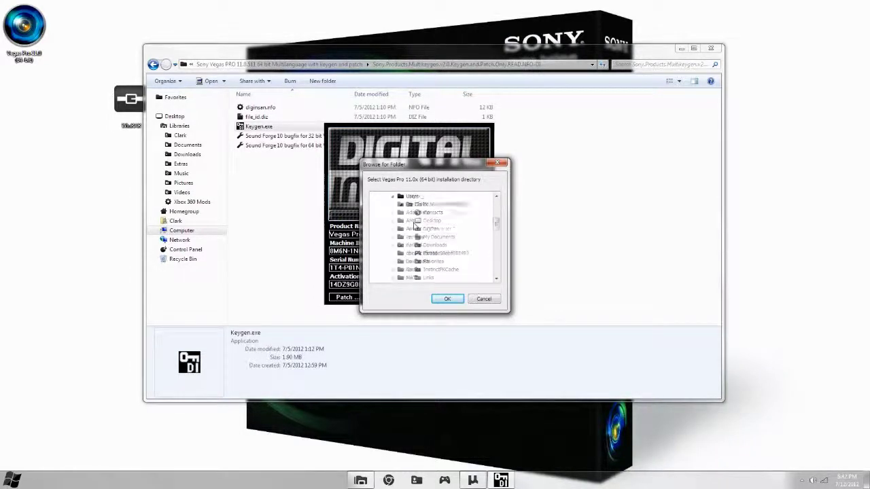
scroll(407, 236, up, 3)
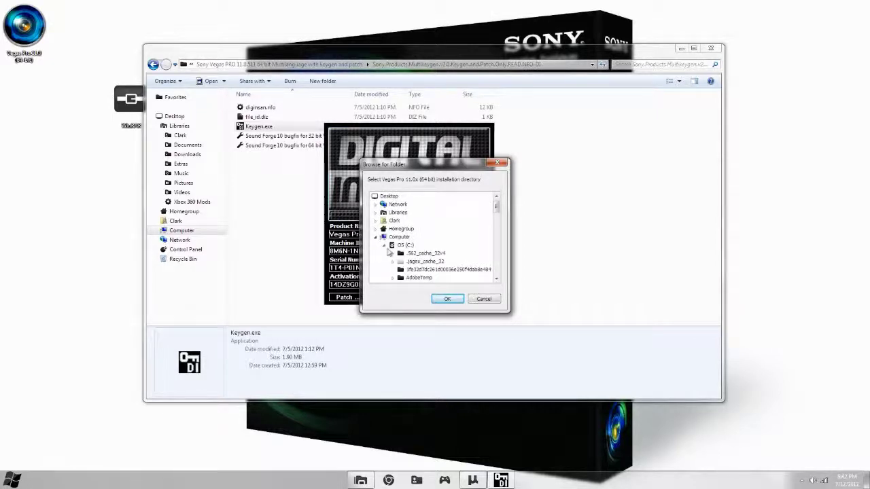
scroll(394, 255, down, 9)
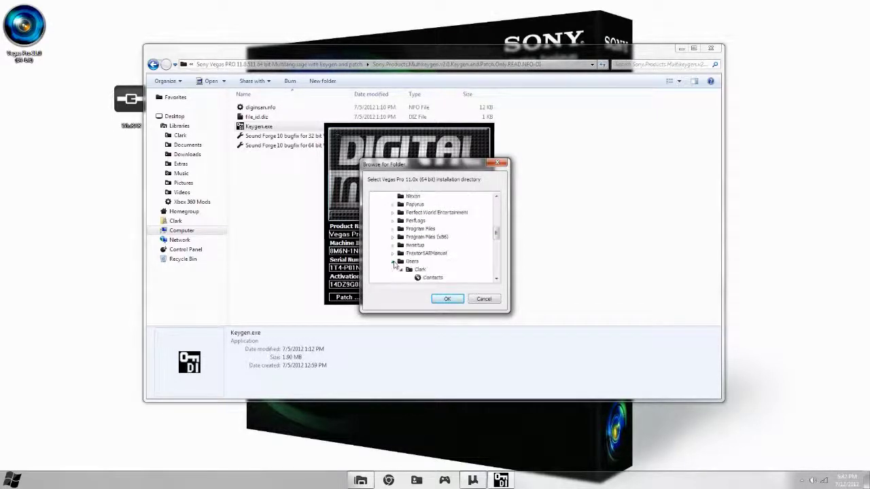
click(393, 263)
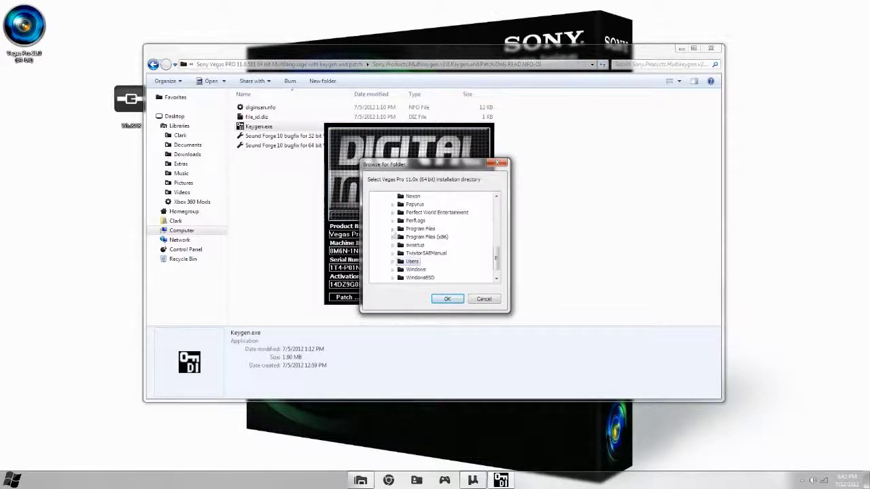
click(392, 237)
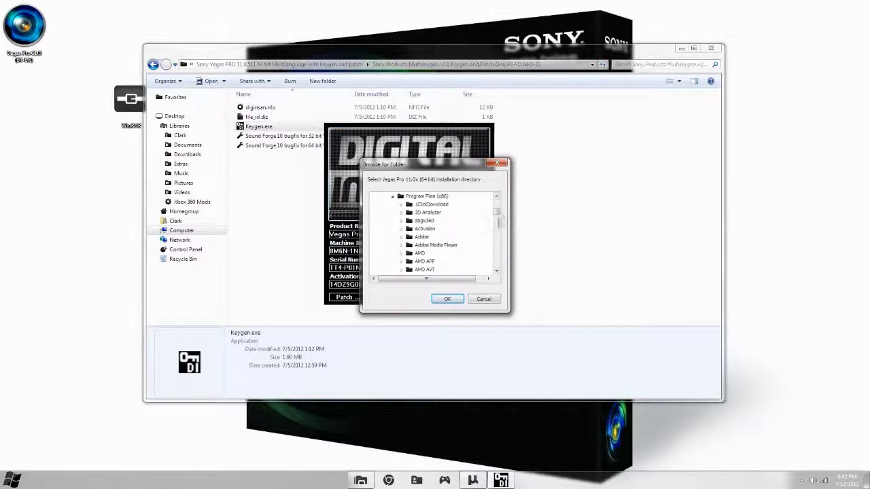
drag(497, 214, 498, 222)
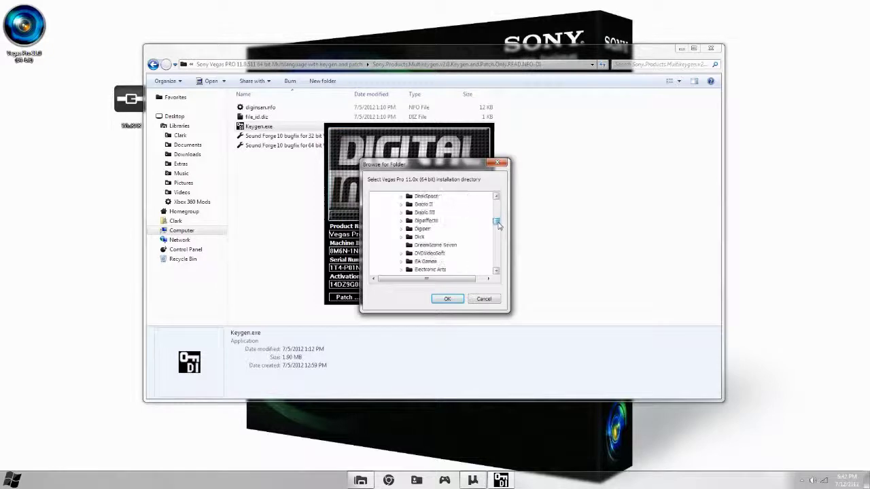
drag(497, 231, 497, 251)
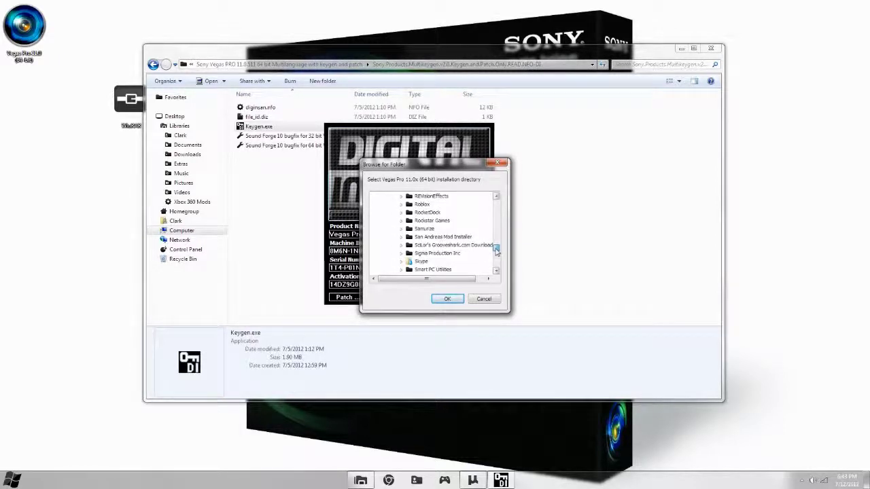
scroll(442, 255, down, 2)
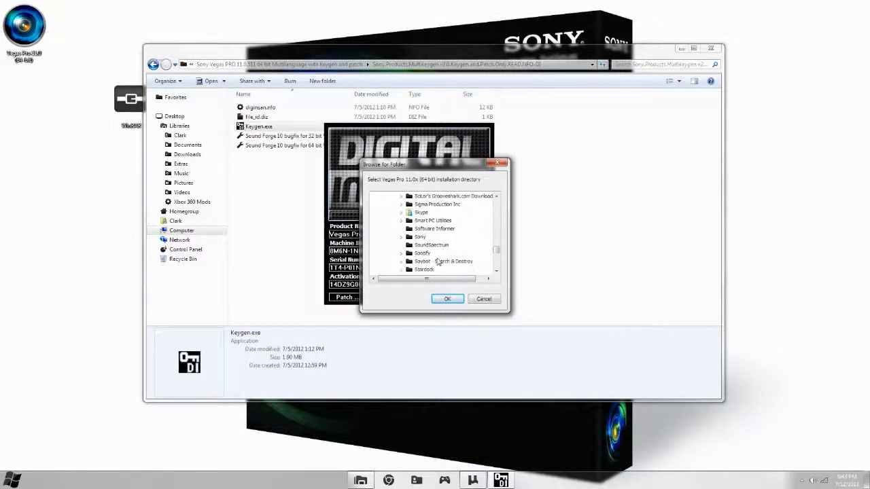
click(400, 237)
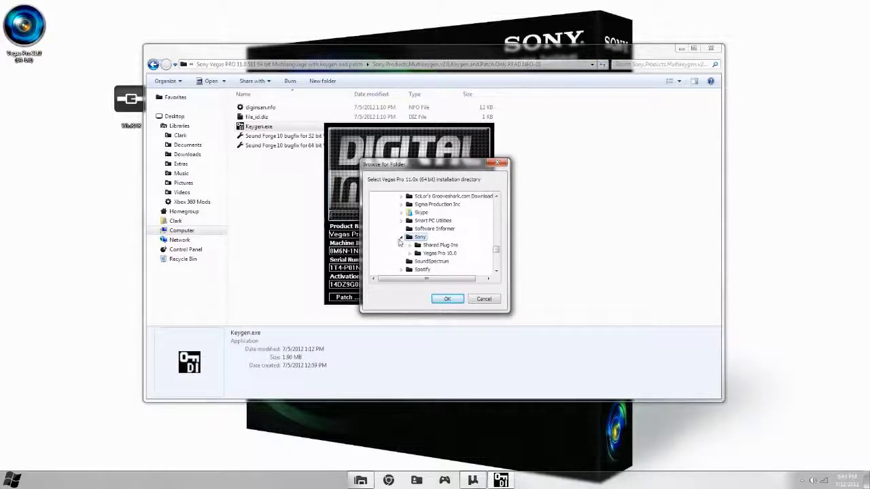
scroll(401, 240, up, 15)
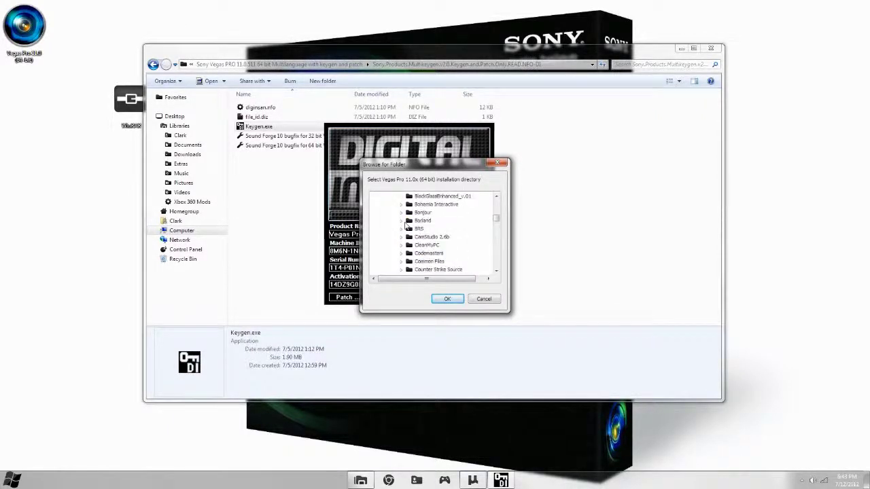
scroll(405, 226, up, 2)
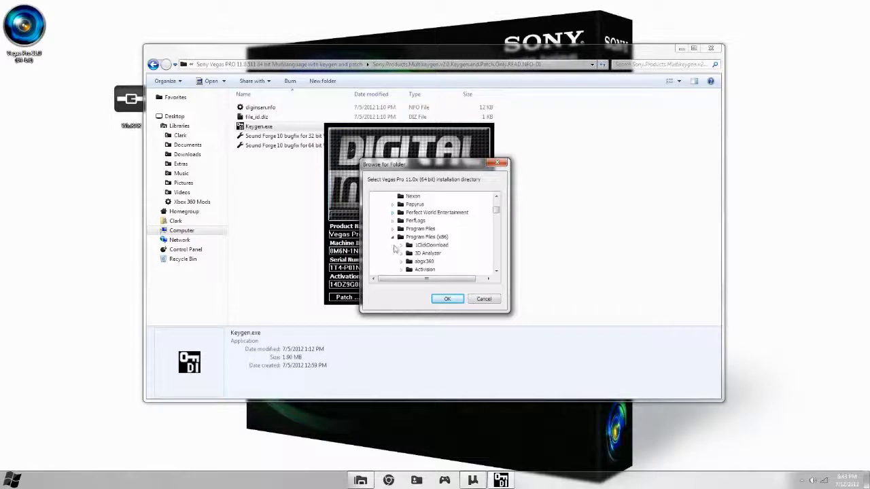
click(393, 238)
Set the Vegas Pro 11.0x (64 bit) installation directory to the Vegas Pro 11.0 folder under Program Files\Sony
click(392, 229)
scroll(421, 236, down, 8)
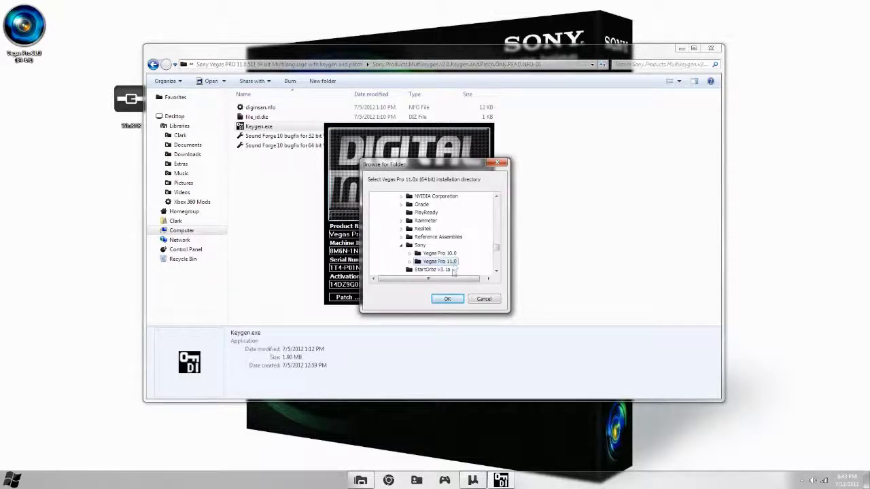
click(449, 299)
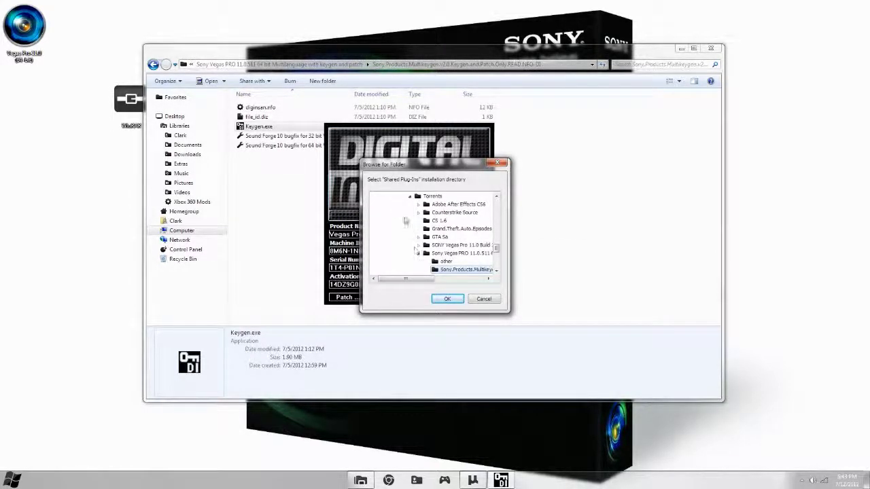
Collapse the Torrents subfolders and the Users folder in the Shared Plug-Ins directory tree
click(419, 253)
scroll(408, 237, up, 5)
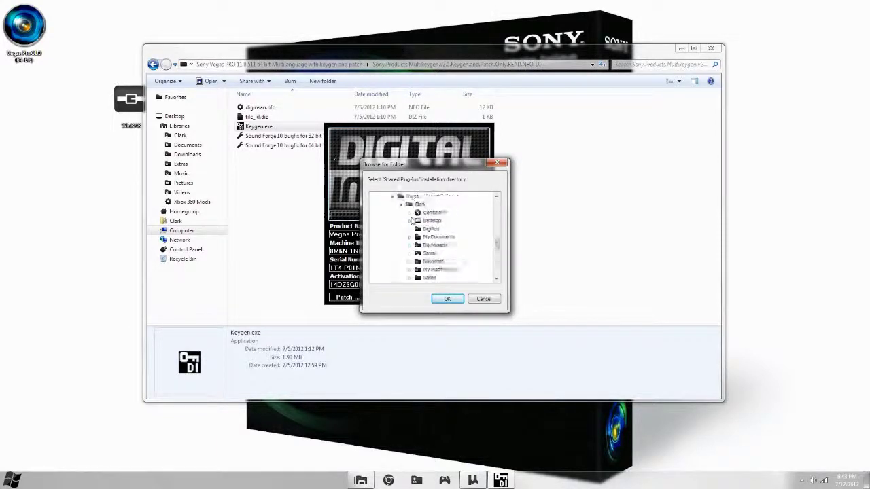
click(402, 230)
scroll(391, 224, up, 15)
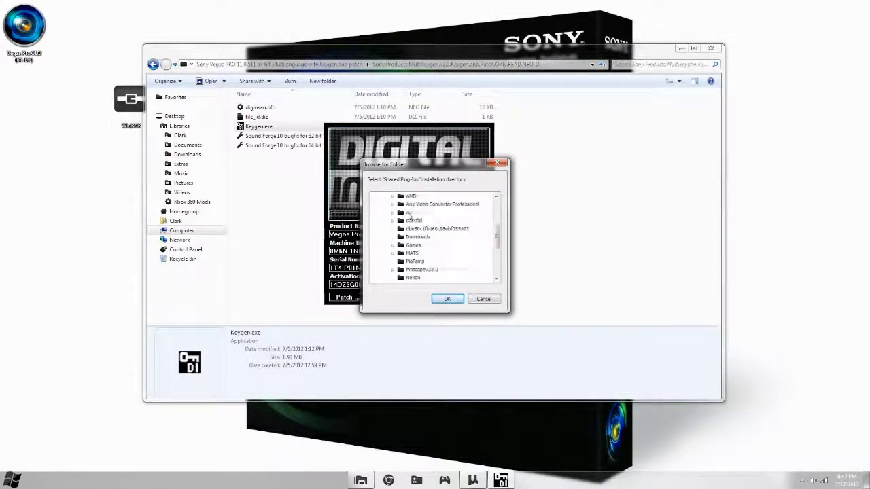
scroll(398, 247, down, 12)
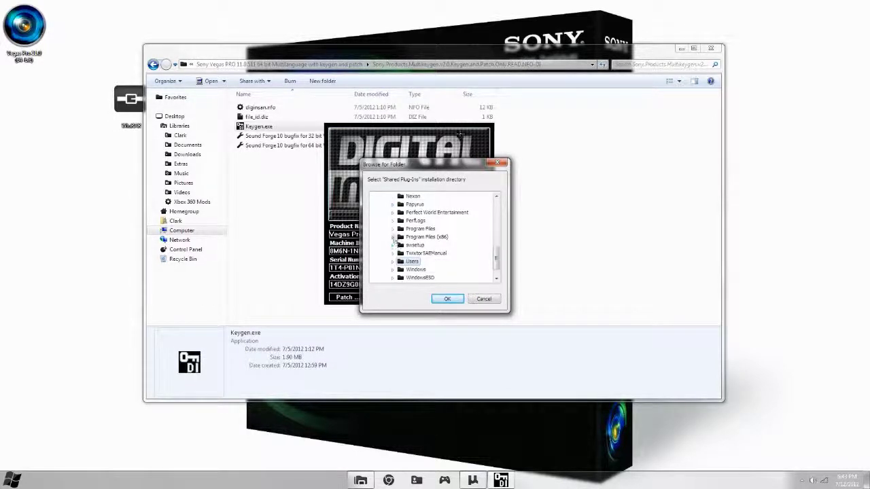
Choose the Shared Plug-Ins folder under Program Files (x86)\Sony as the plug-ins directory and complete the patch
click(392, 236)
scroll(474, 217, down, 5)
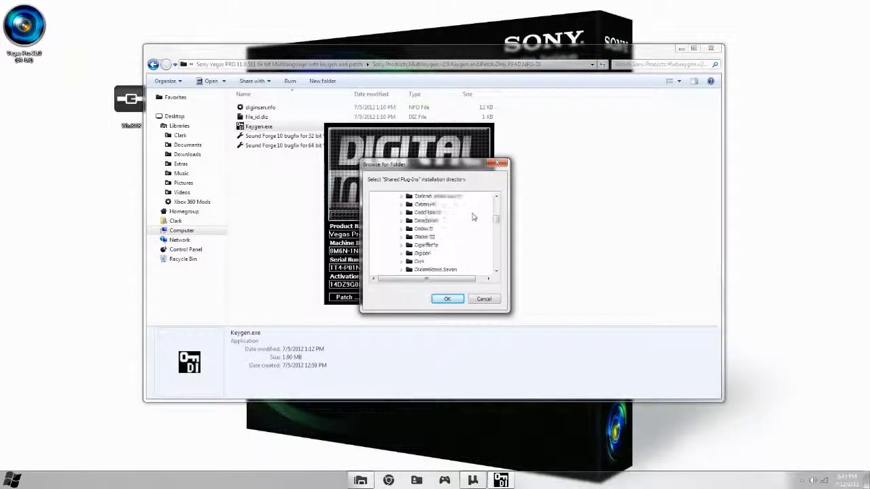
scroll(473, 217, down, 6)
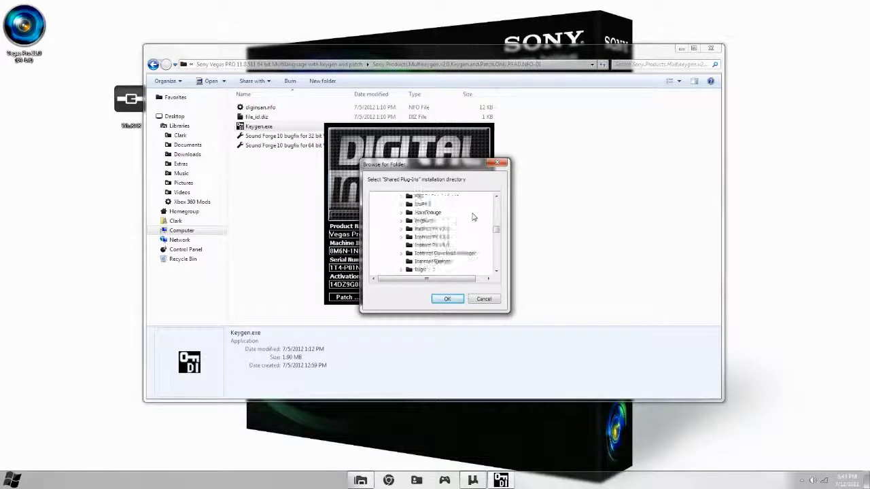
scroll(474, 217, down, 8)
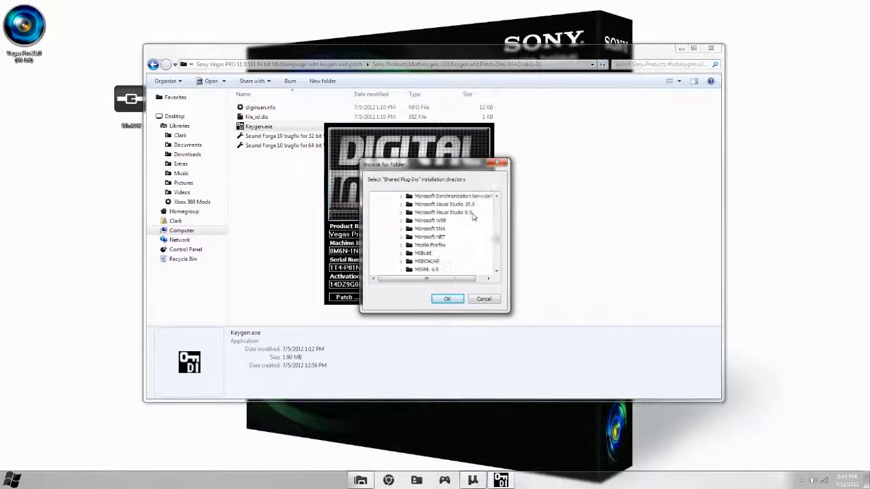
scroll(474, 217, down, 3)
scroll(474, 217, down, 3)
scroll(408, 228, down, 2)
click(401, 237)
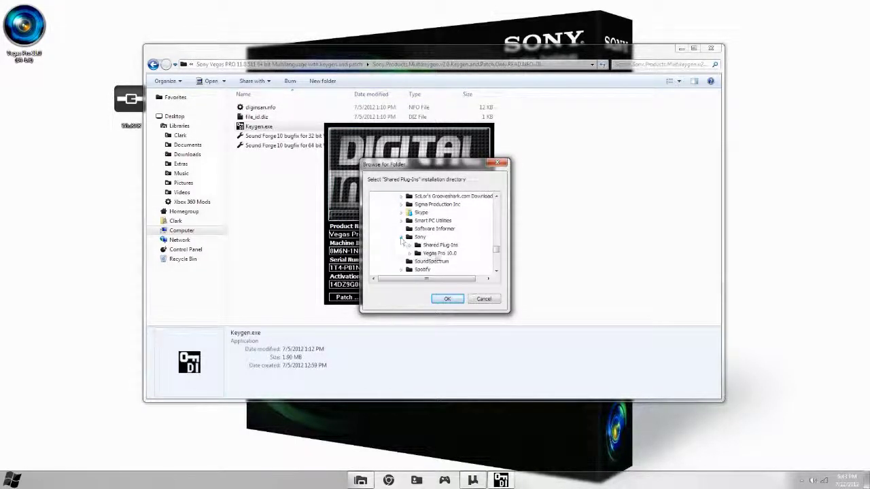
click(447, 299)
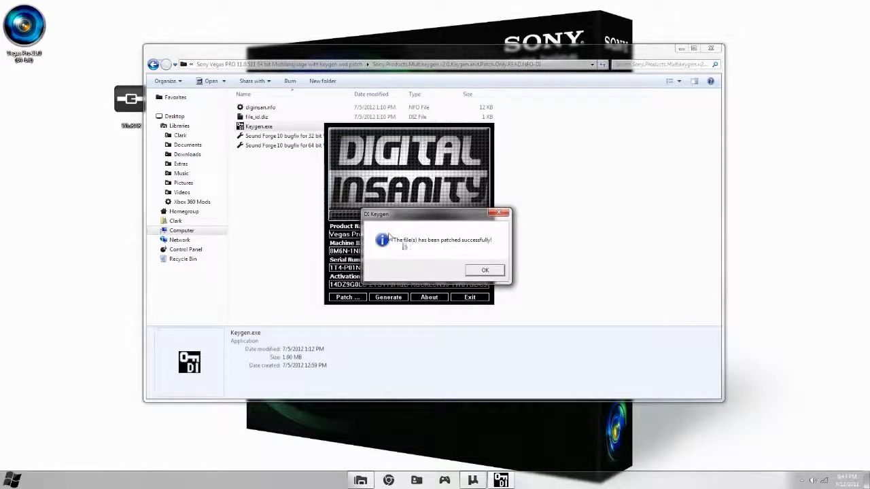
click(488, 271)
Generate a new set of keygen codes, then launch Vegas Pro 11.0 from the desktop and place its window beside the keygen
click(389, 299)
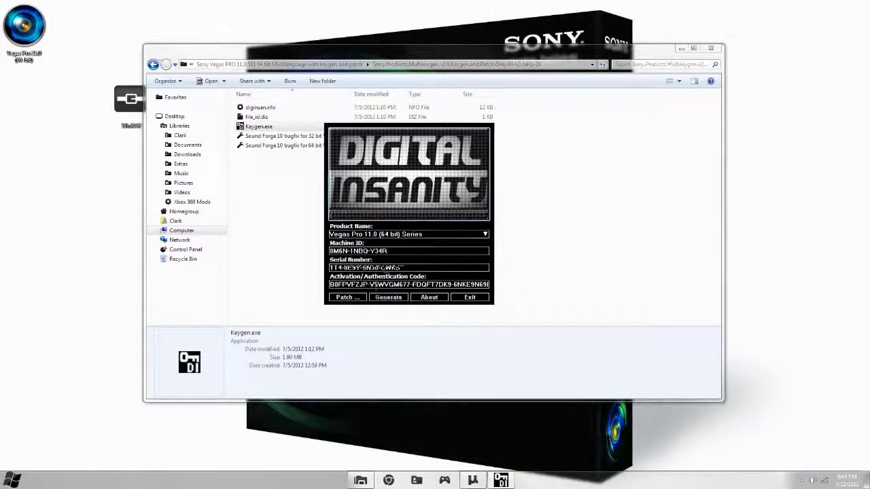
click(681, 48)
click(36, 29)
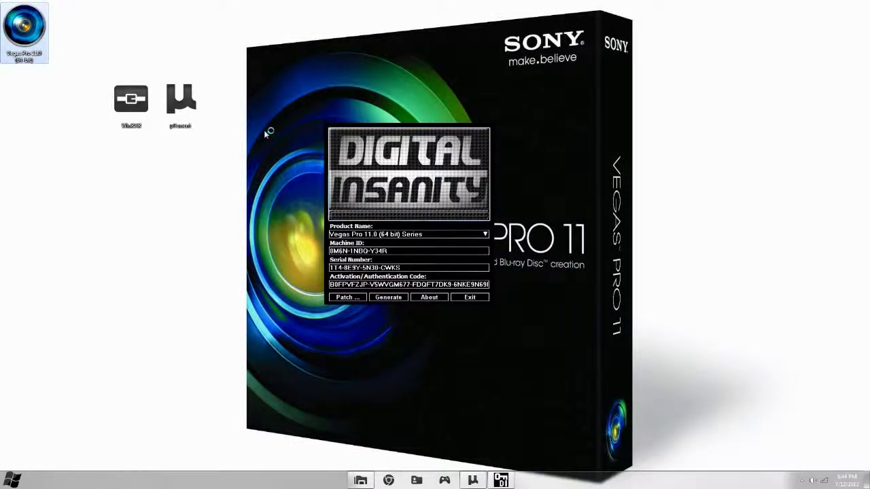
drag(411, 78, 608, 72)
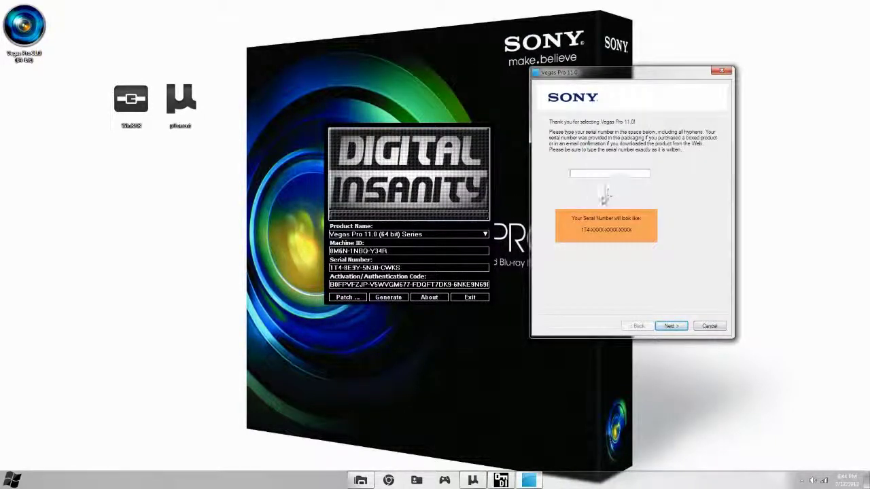
Copy the serial number from the keygen into the Vegas Pro 11.0 serial number field and continue
drag(408, 267, 330, 268)
right_click(347, 267)
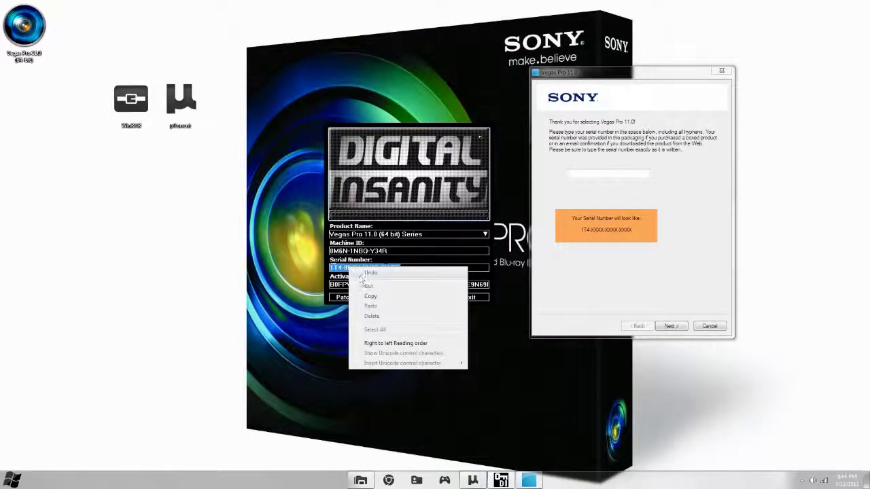
click(367, 299)
click(609, 175)
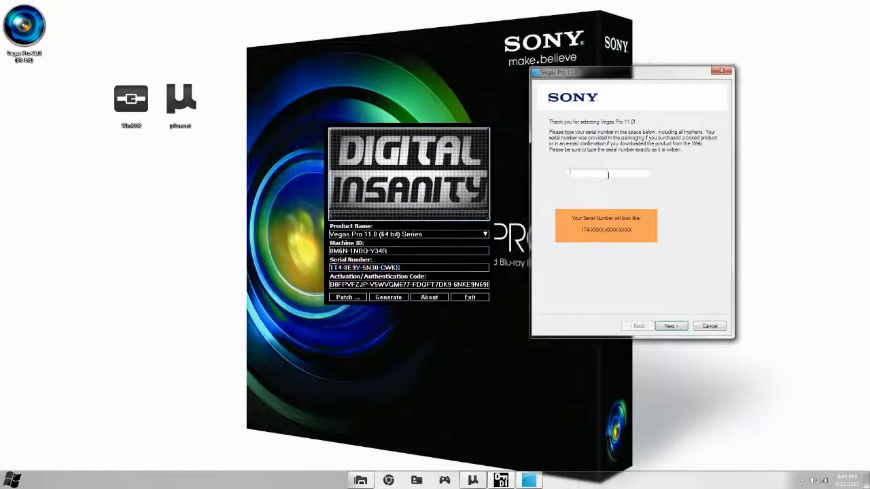
right_click(610, 174)
click(622, 213)
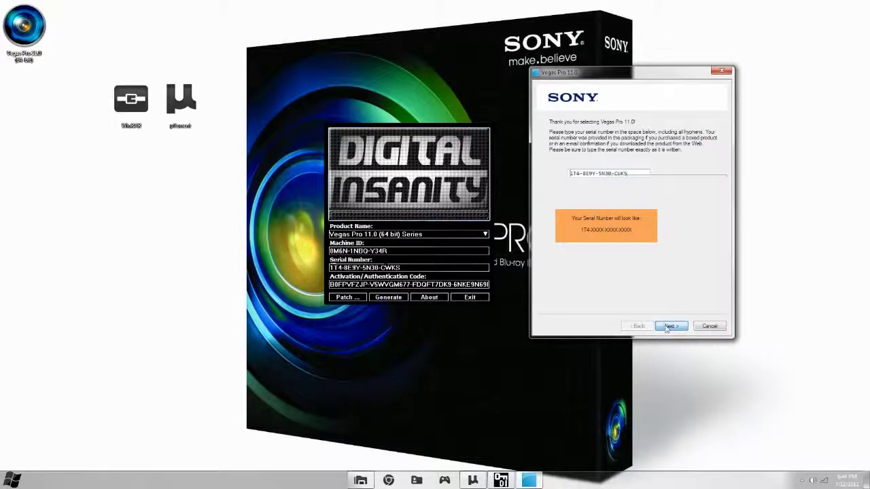
click(670, 326)
Choose to register from another computer, continue to the registration information form and move the keygen window clear of it
drag(375, 79, 603, 72)
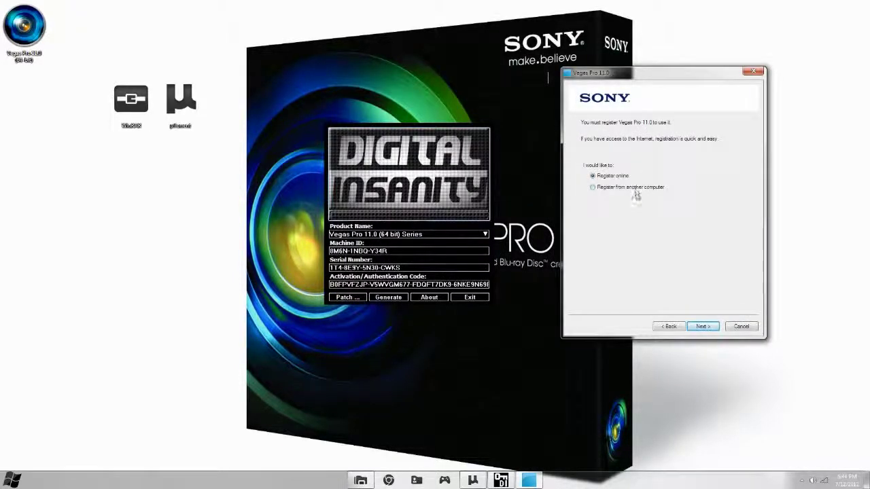
click(634, 189)
click(707, 326)
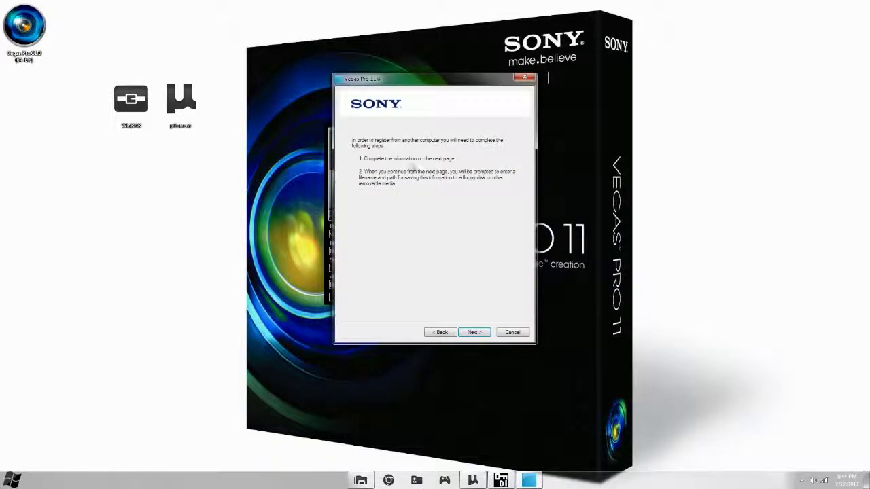
click(475, 332)
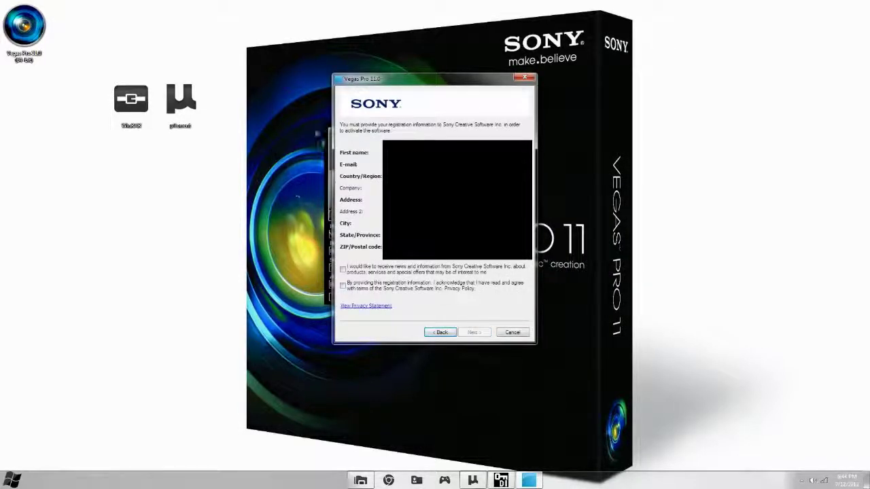
drag(326, 158, 76, 158)
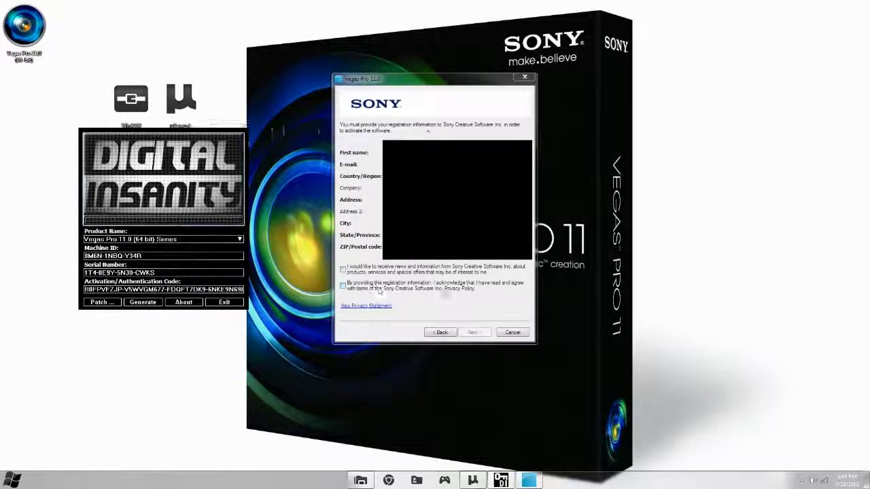
click(436, 331)
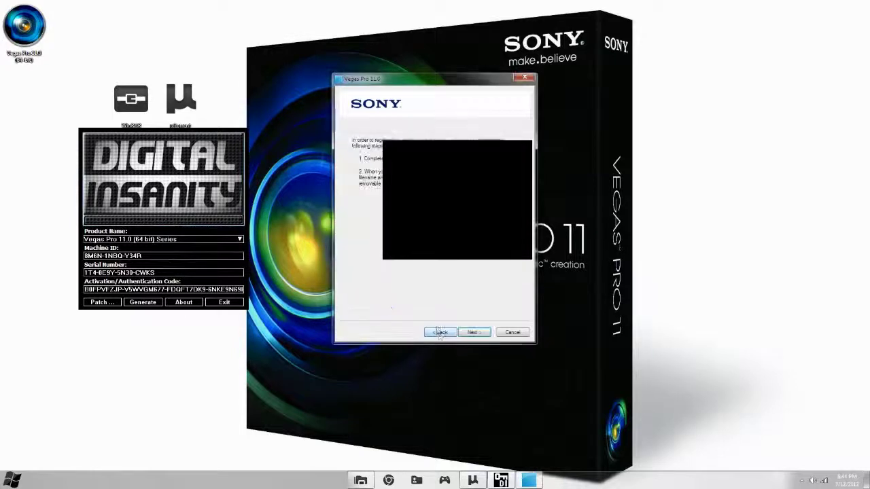
click(475, 333)
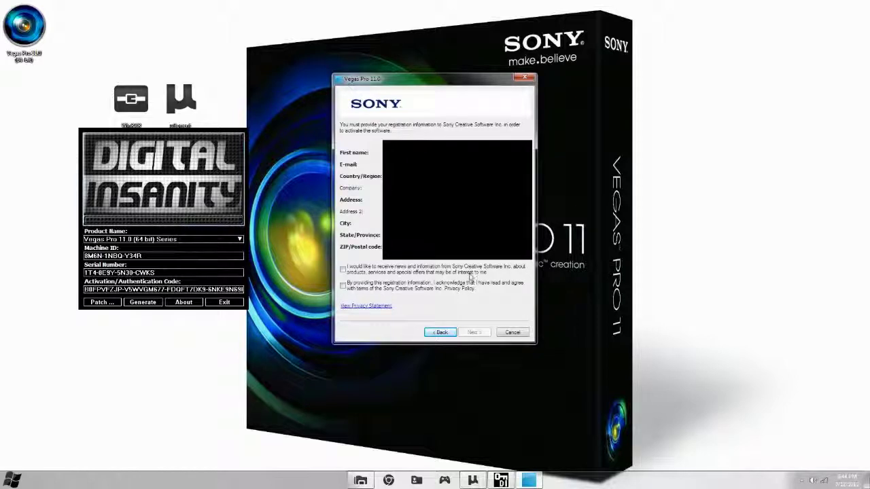
click(447, 333)
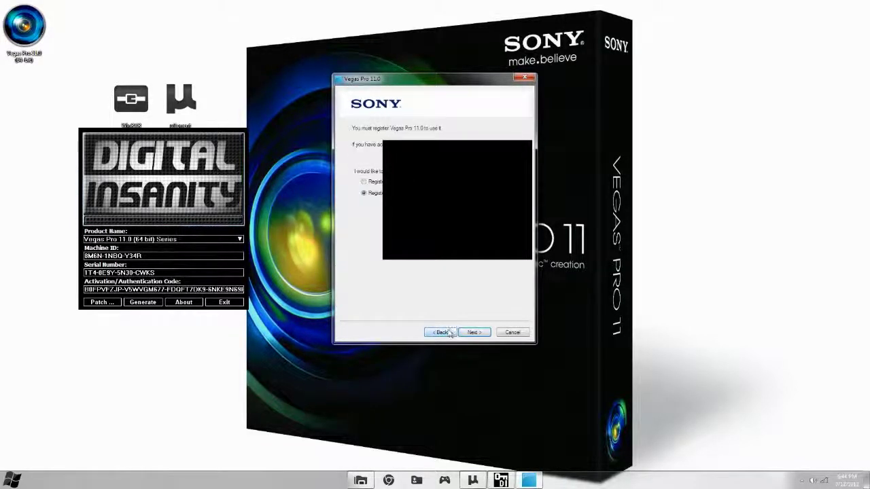
click(473, 332)
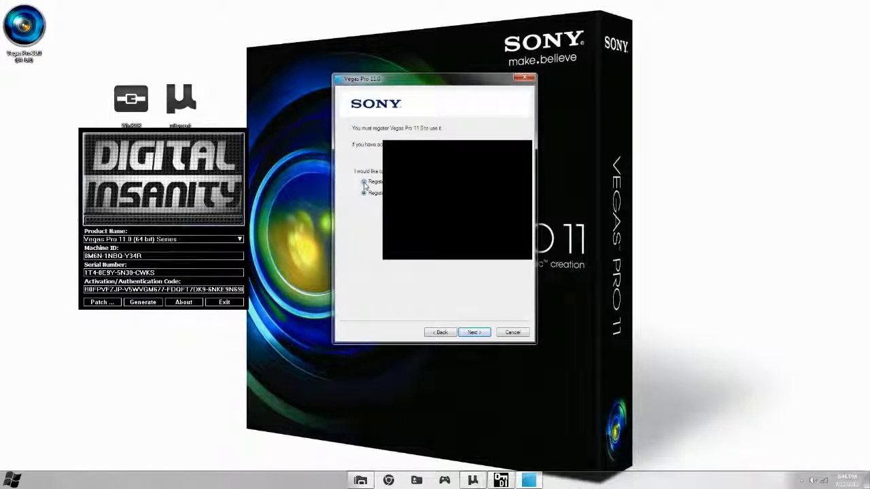
click(364, 183)
click(473, 333)
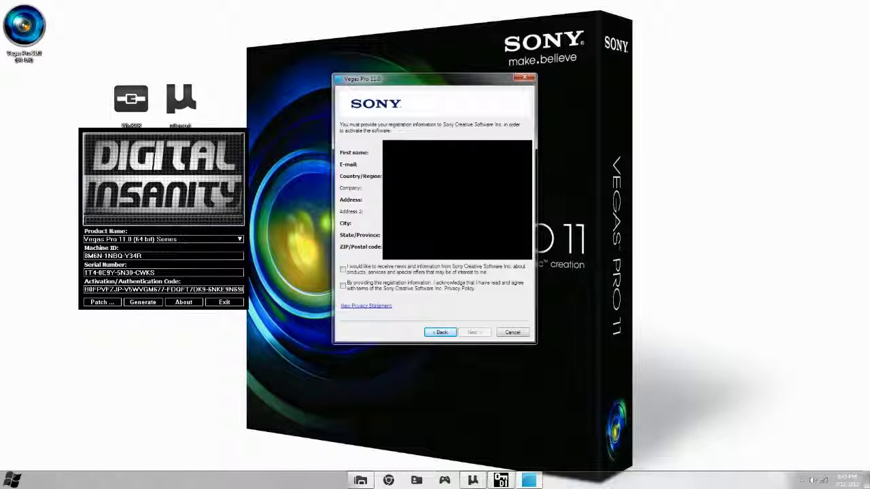
Accept the privacy policy on the registration form and save Register Vegas Pro.htm to the Desktop
click(343, 288)
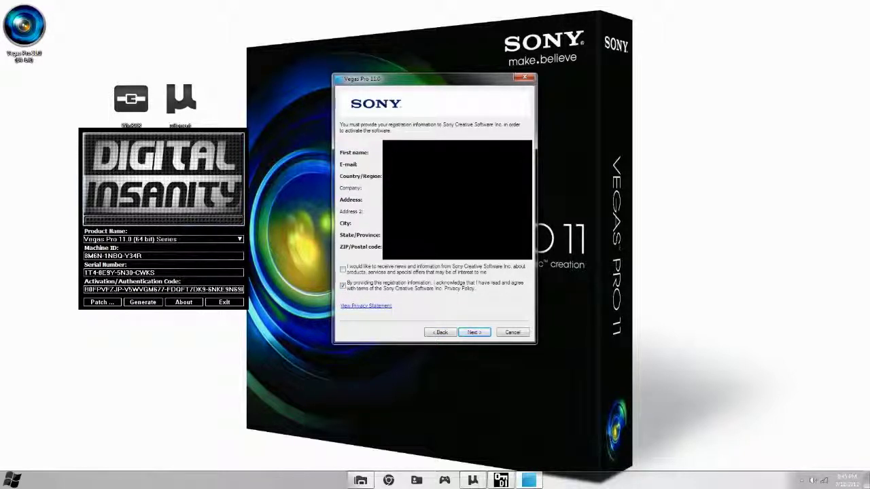
click(475, 333)
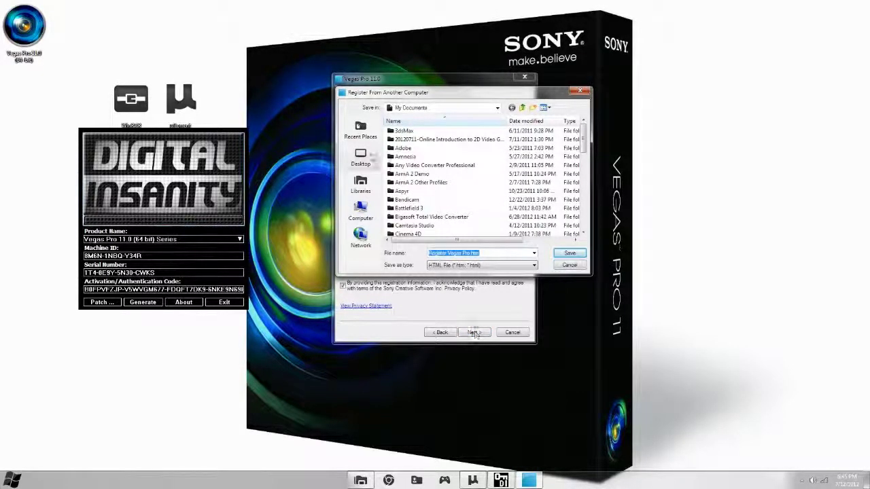
click(361, 158)
click(569, 252)
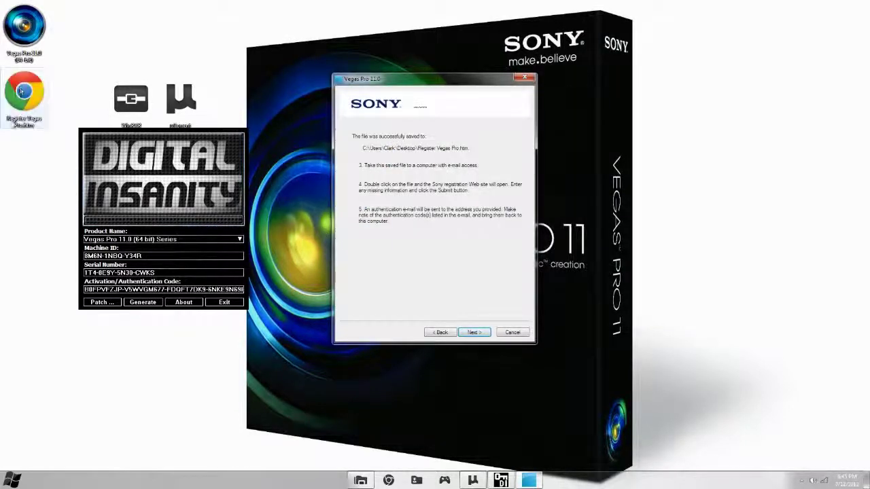
Continue to the authentication page, copy the authentication code from the keygen into its code field and finish the registration
click(473, 332)
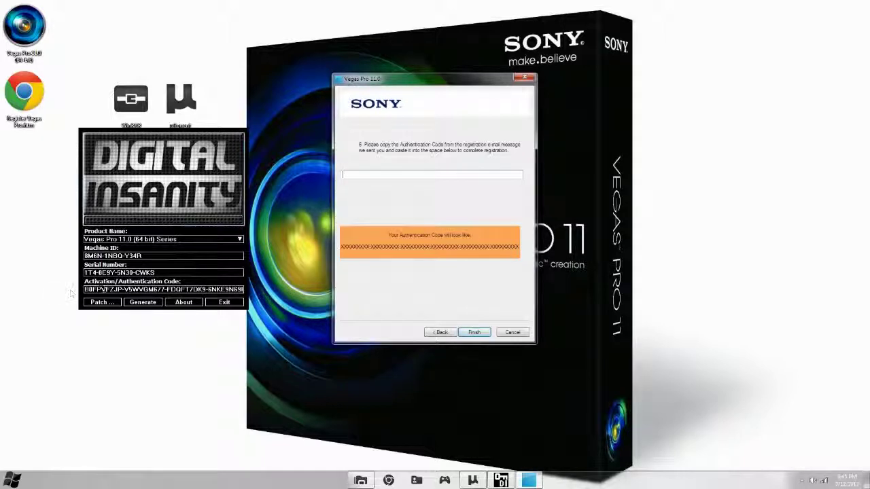
double_click(163, 289)
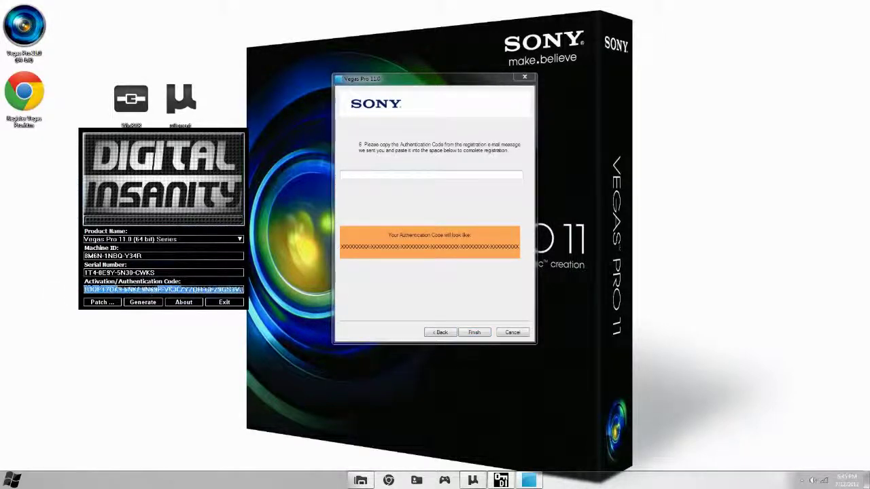
right_click(224, 289)
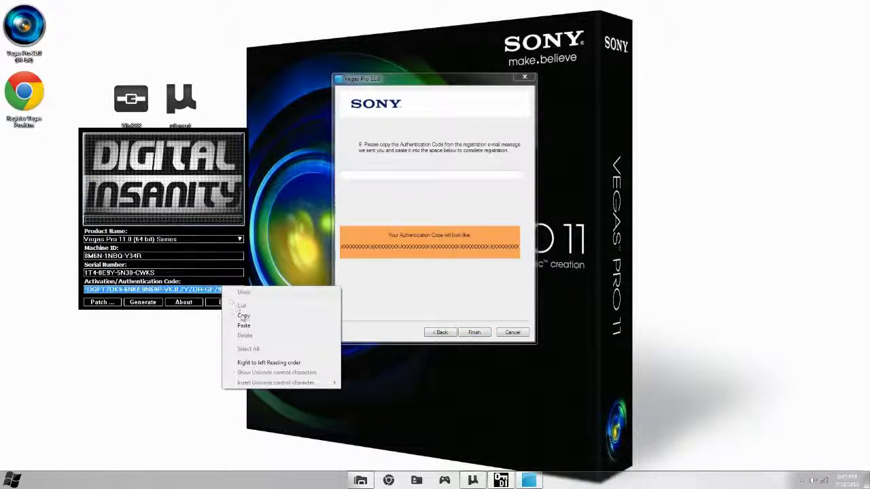
click(238, 314)
click(417, 174)
right_click(416, 174)
click(435, 212)
click(475, 333)
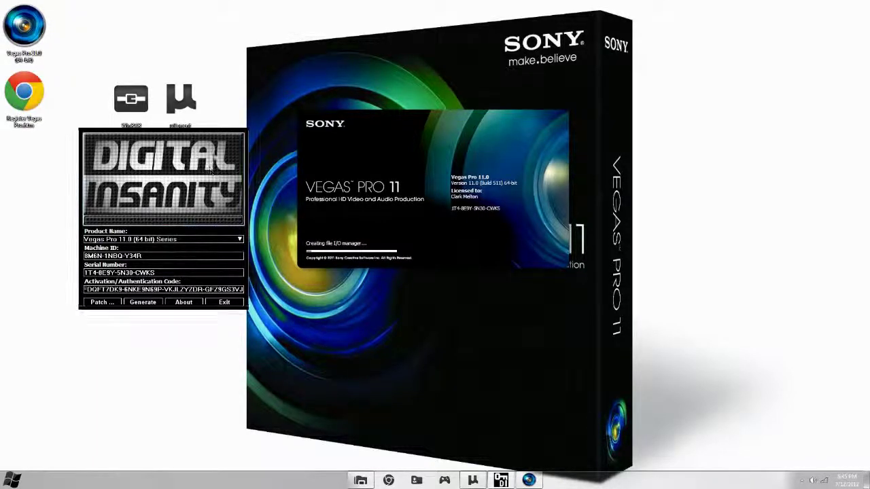
Move and close the keygen, and delete the Register Vegas Pro.htm file from the desktop
drag(212, 176, 232, 138)
click(244, 263)
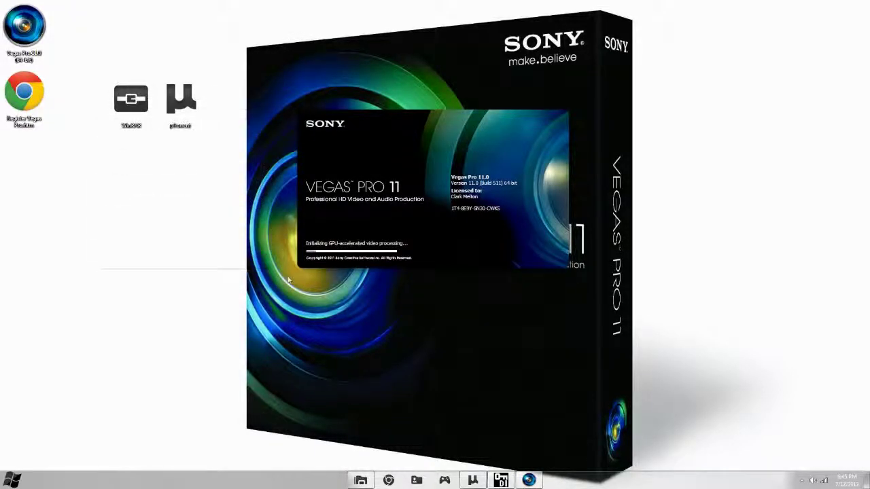
click(23, 102)
key(Delete)
key(Return)
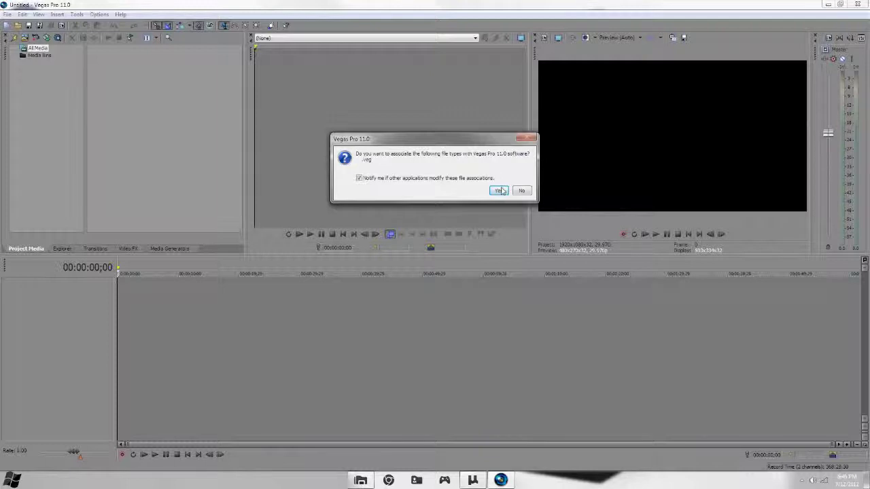
Associate .veg files with Vegas Pro 11.0 and look through the Explorer, Video FX and Transitions collections, including the Fill Light presets
click(499, 191)
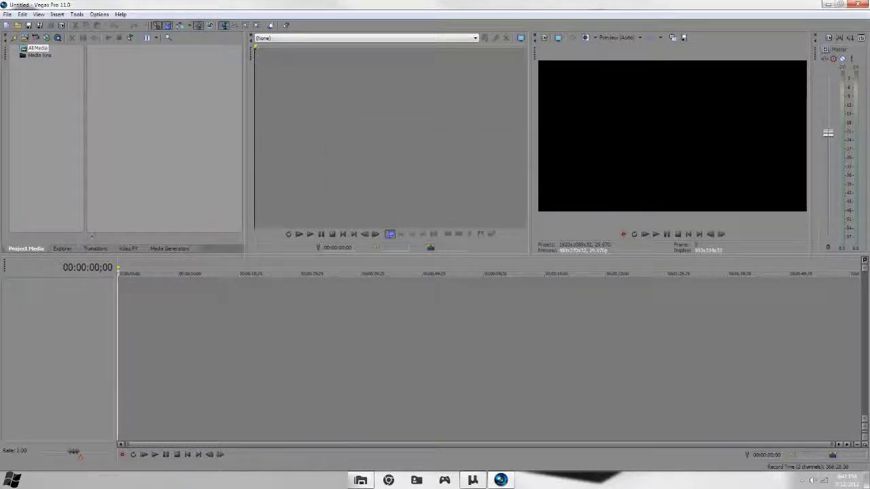
click(57, 249)
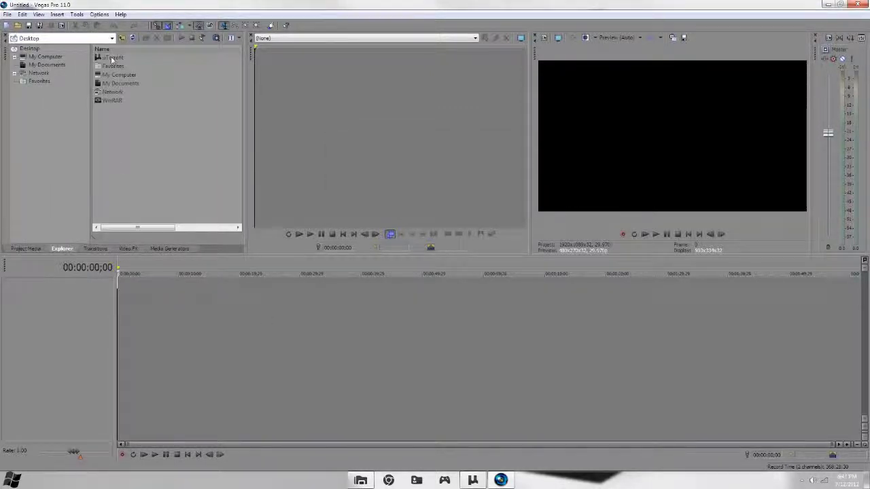
click(97, 251)
click(130, 249)
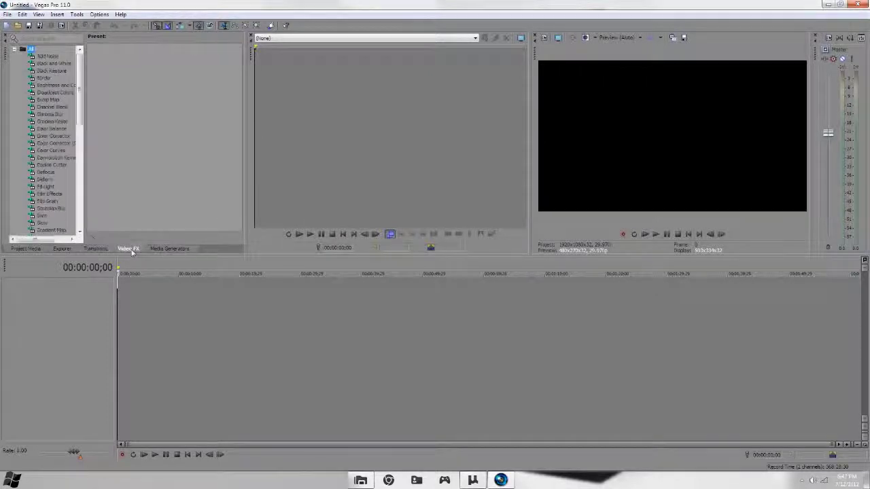
click(51, 64)
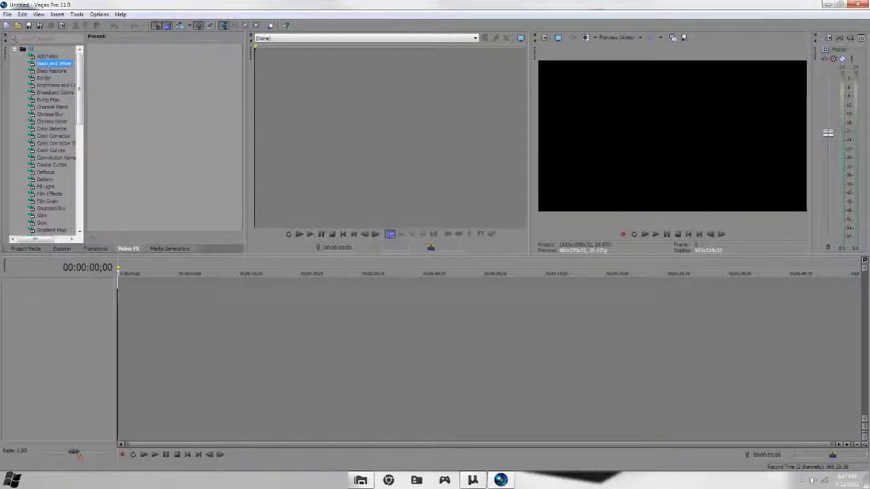
click(44, 144)
click(46, 187)
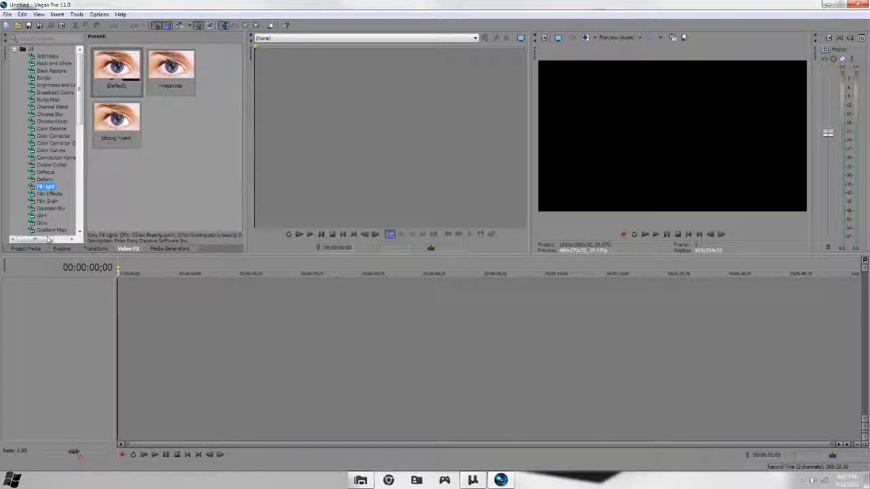
click(95, 249)
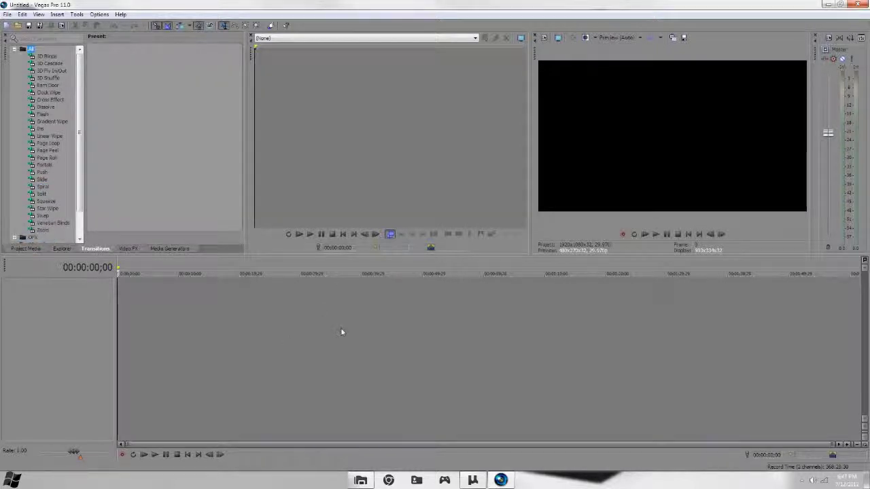
Close Vegas Pro 11.0 and dismiss the Windows notification about slow computer performance
click(860, 4)
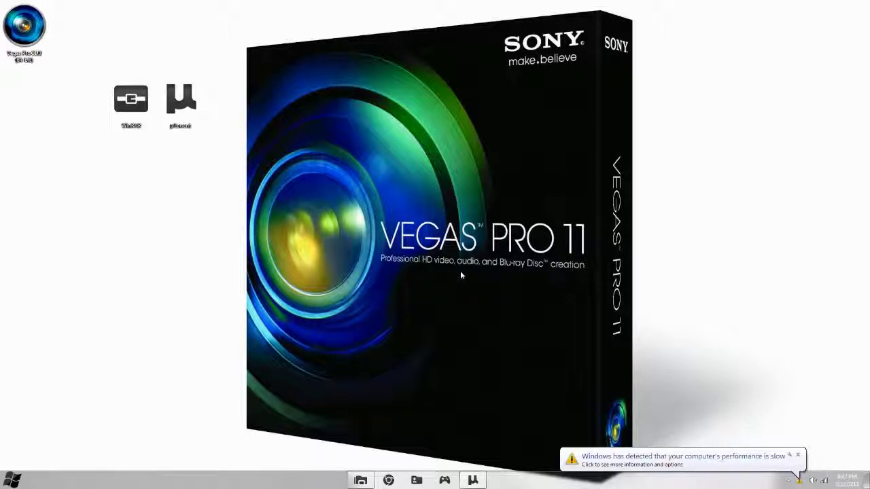
click(799, 456)
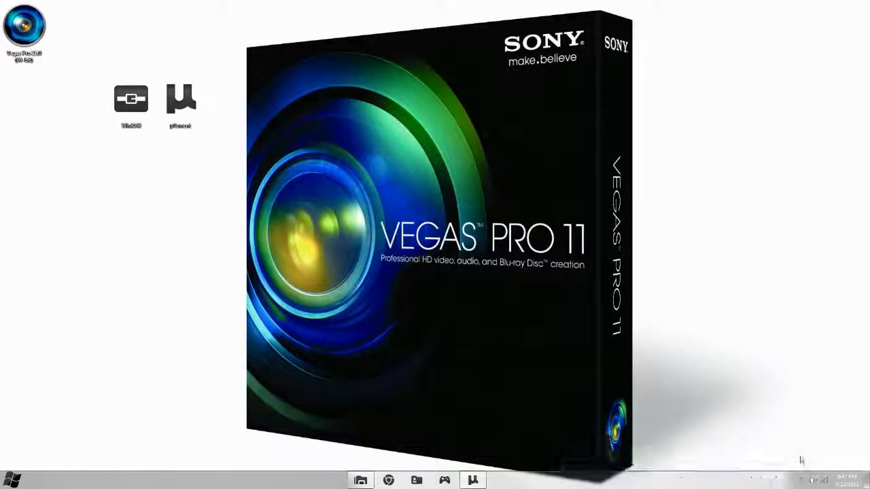